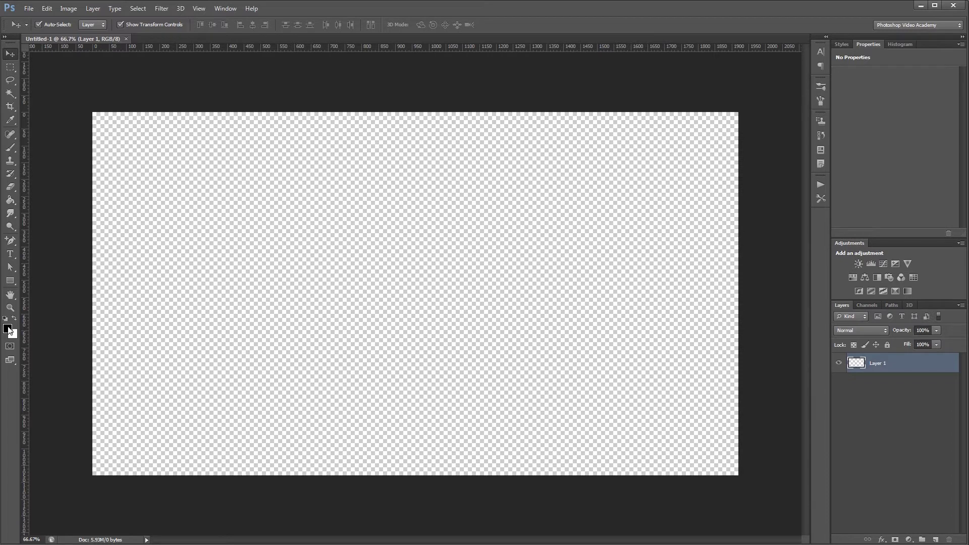
- Set the foreground colour to #aab8c5 and fill the empty layer with it using the Paint Bucket
{"action": "left_click", "coordinate": [8, 329]}
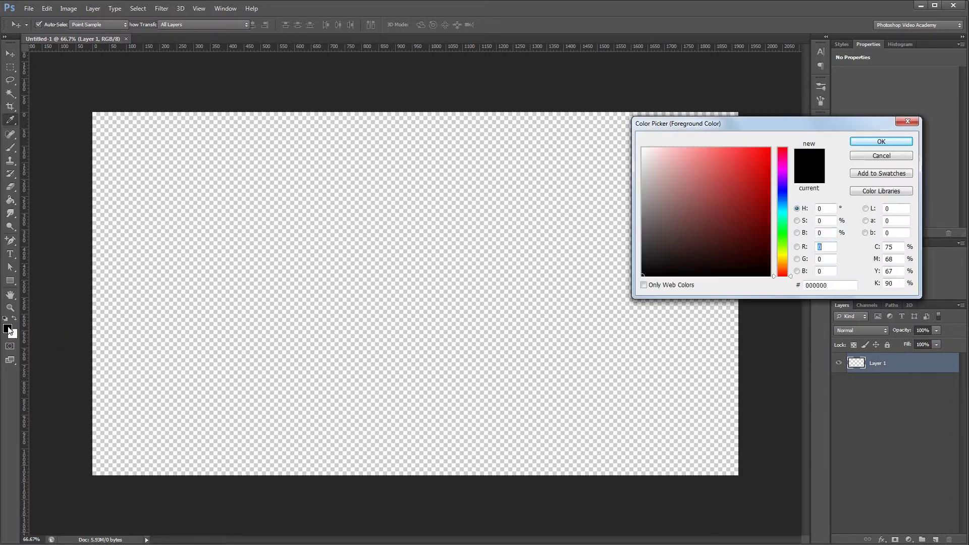
{"action": "left_click", "coordinate": [820, 285]}
{"action": "type", "text": "aa"}
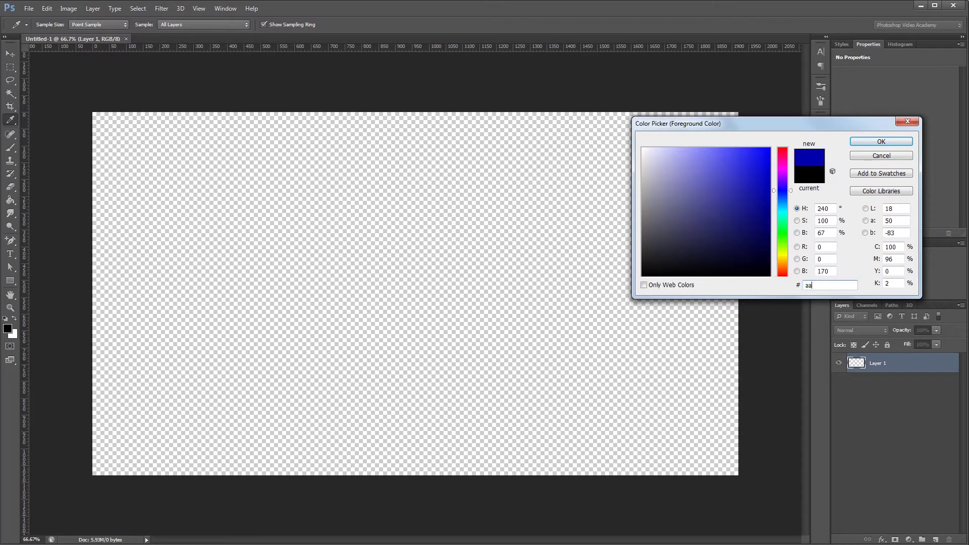
{"action": "type", "text": "b8c0"}
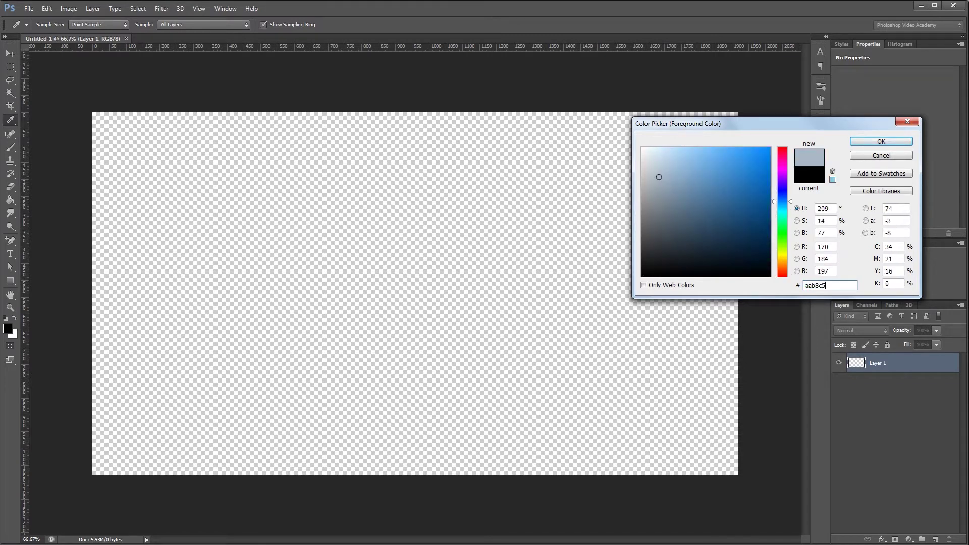
{"action": "key", "text": "Return"}
{"action": "key", "text": "g"}
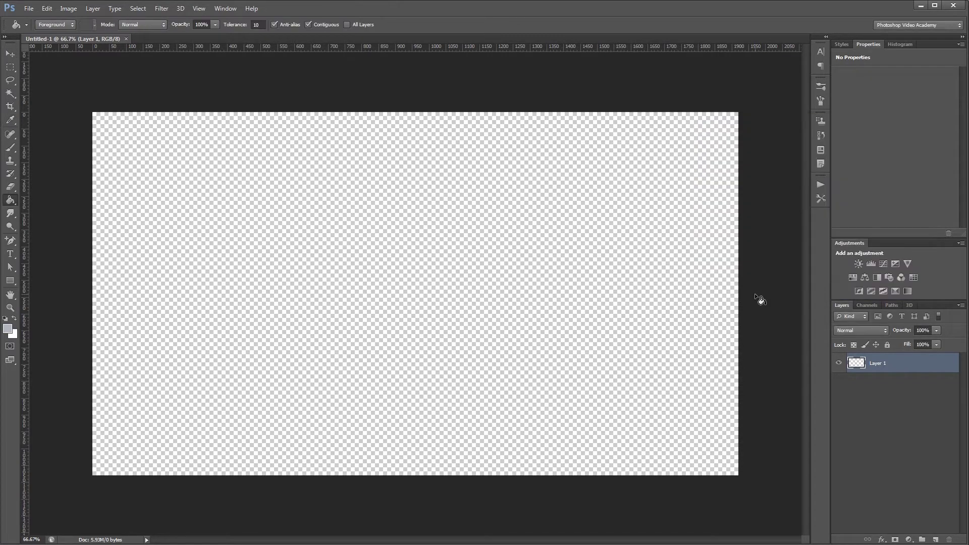
{"action": "left_click", "coordinate": [407, 309]}
{"action": "key", "text": "v"}
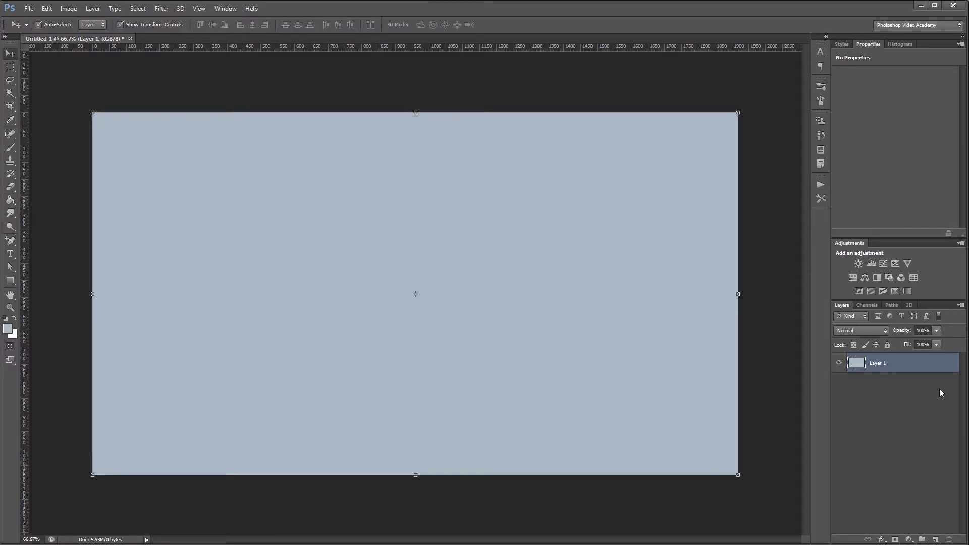
- Add a Gradient Overlay to the blue-grey background layer with Soft Light blending, 125° angle and 35% opacity
{"action": "double_click", "coordinate": [909, 361]}
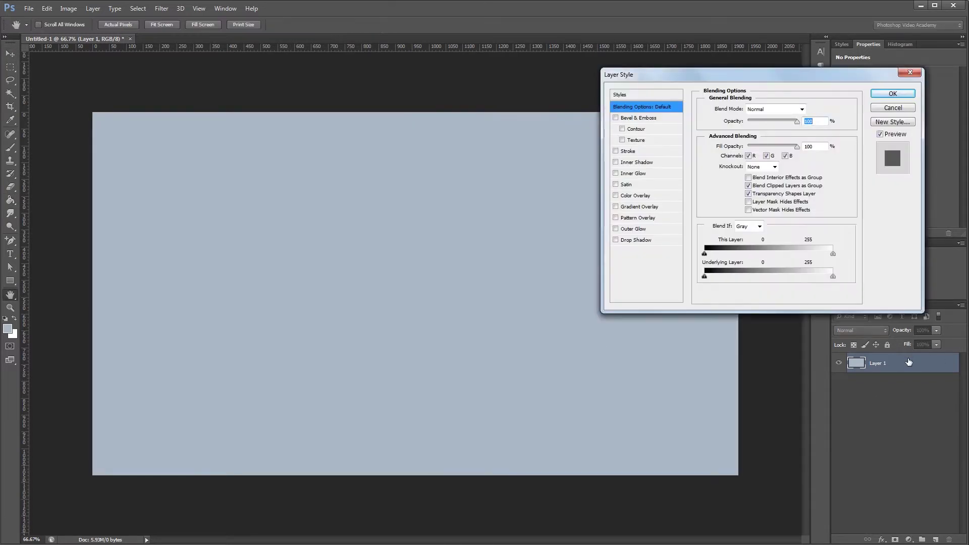
{"action": "left_click", "coordinate": [637, 206]}
{"action": "left_click", "coordinate": [753, 110]}
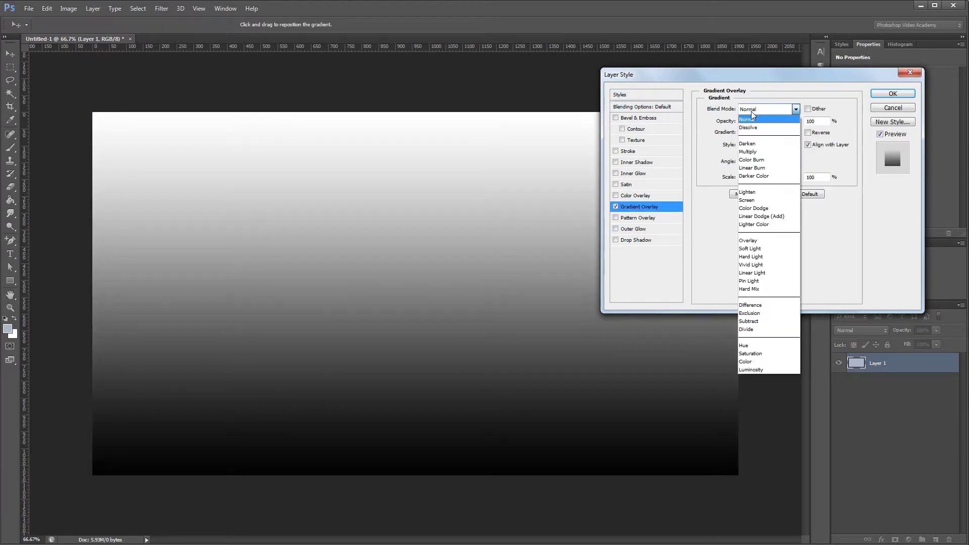
{"action": "left_click", "coordinate": [755, 249]}
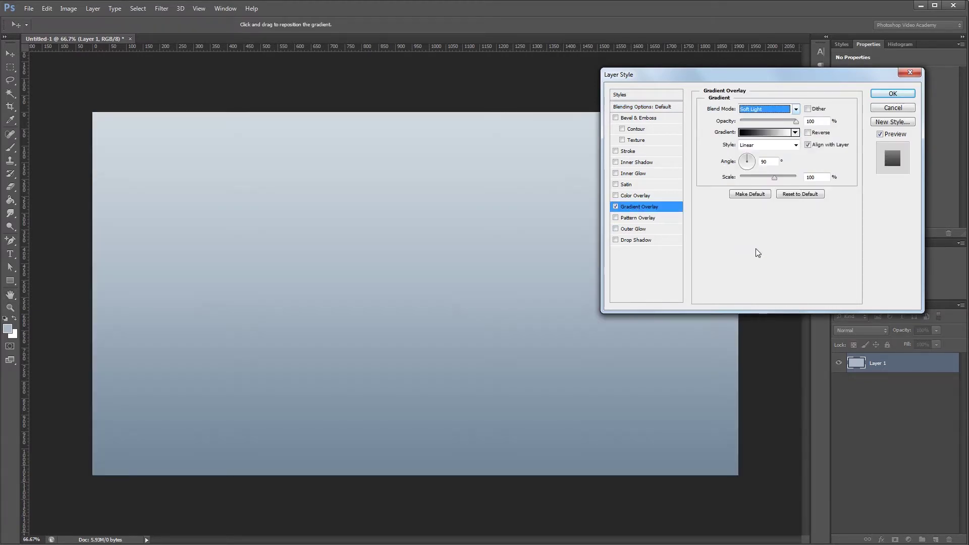
{"action": "double_click", "coordinate": [773, 163]}
{"action": "type", "text": "125"}
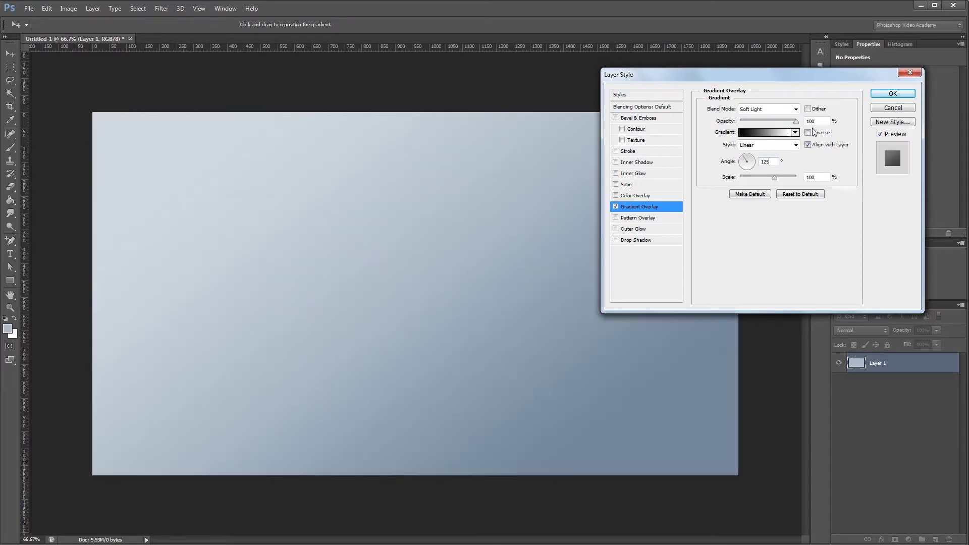
{"action": "double_click", "coordinate": [821, 123]}
{"action": "type", "text": "35"}
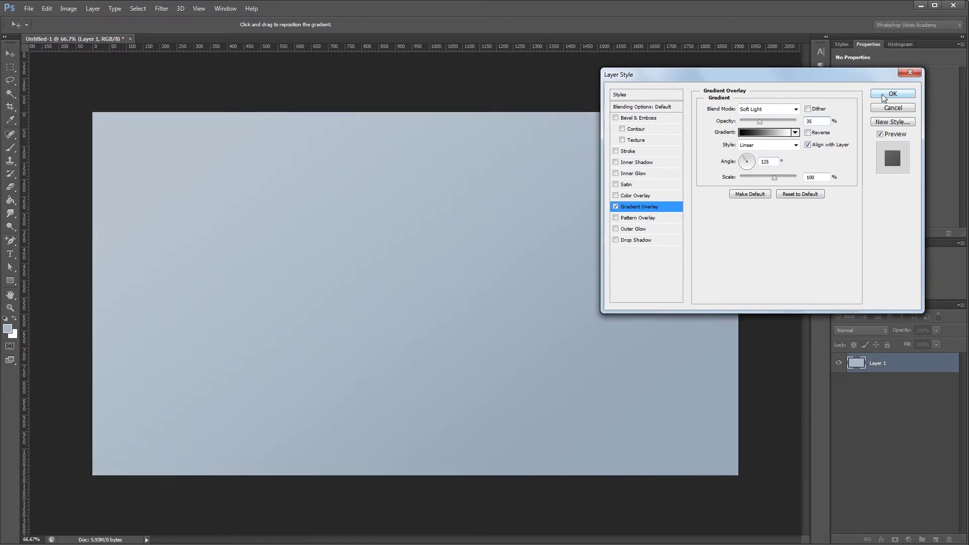
{"action": "left_click", "coordinate": [892, 94]}
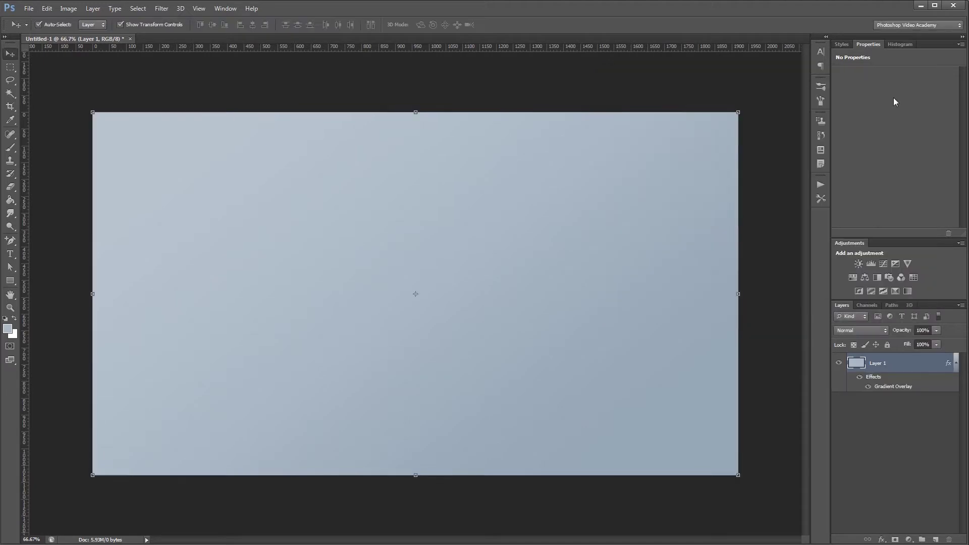
{"action": "left_click", "coordinate": [859, 378]}
{"action": "left_click", "coordinate": [859, 378]}
- Draw a closed white shape with a gently wavy upper edge as snowy ground across the lower canvas using the Pen tool
{"action": "left_click", "coordinate": [10, 241]}
{"action": "left_click", "coordinate": [56, 243]}
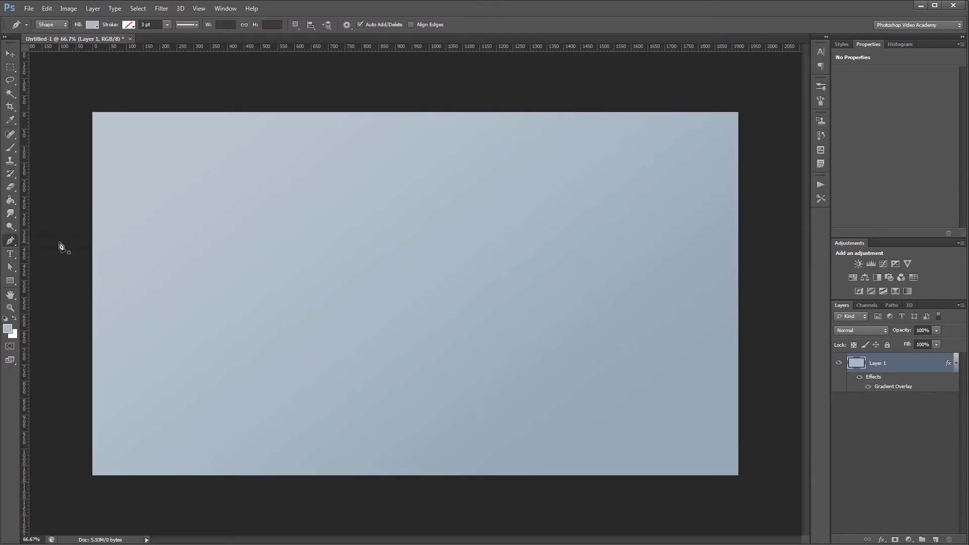
{"action": "left_click", "coordinate": [56, 379]}
{"action": "left_click_drag", "start_coordinate": [221, 372], "coordinate": [281, 374]}
{"action": "left_click_drag", "start_coordinate": [364, 381], "coordinate": [436, 384]}
{"action": "left_click_drag", "start_coordinate": [542, 359], "coordinate": [622, 357]}
{"action": "left_click_drag", "start_coordinate": [696, 376], "coordinate": [710, 379]}
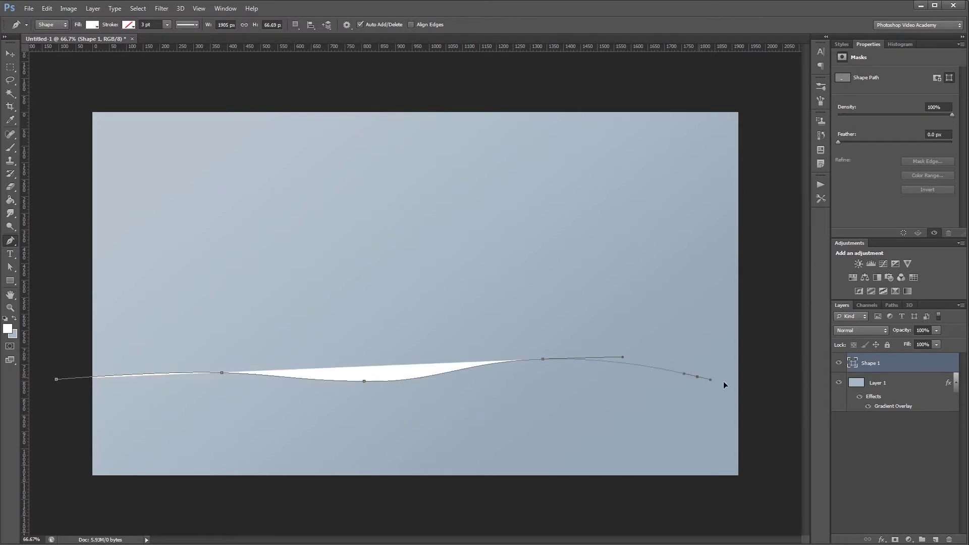
{"action": "left_click", "coordinate": [777, 391]}
{"action": "left_click", "coordinate": [769, 502]}
{"action": "left_click", "coordinate": [78, 498]}
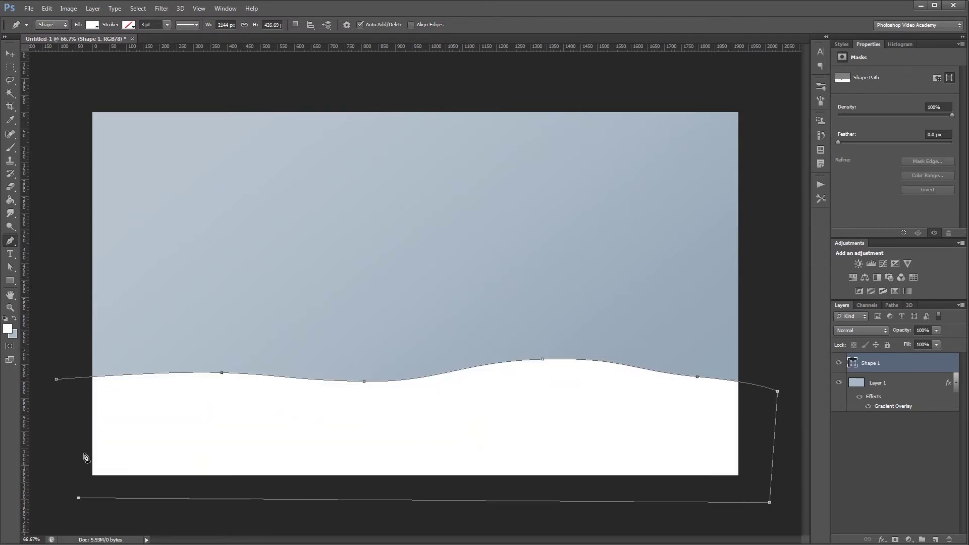
{"action": "left_click", "coordinate": [56, 380]}
{"action": "key", "text": "v"}
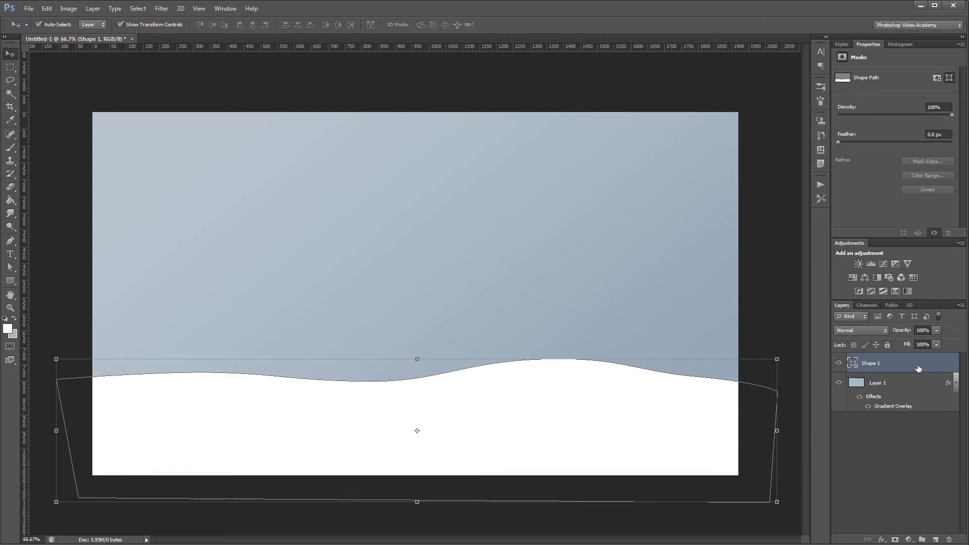
- Add a Gradient Overlay to the snow shape, running from #d2d7dd to white
{"action": "double_click", "coordinate": [890, 359]}
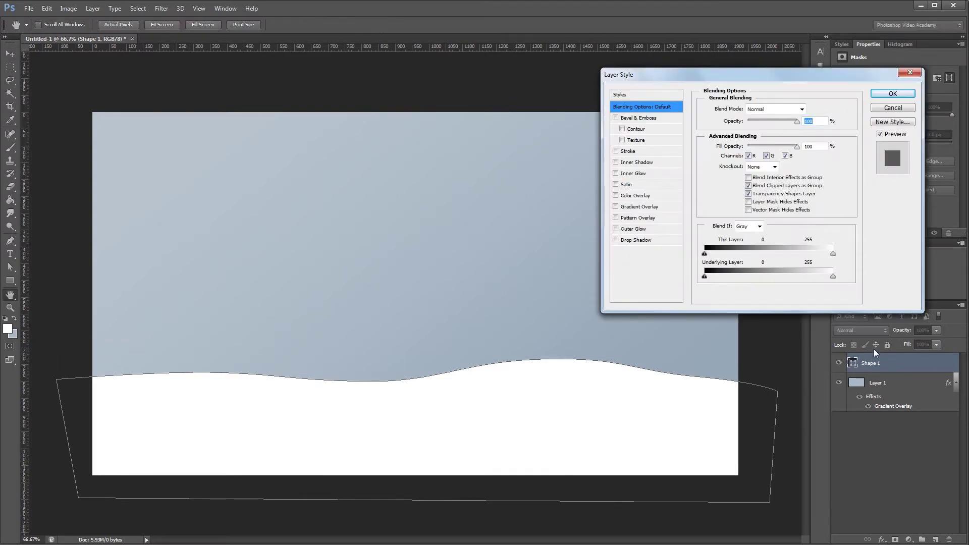
{"action": "left_click", "coordinate": [639, 207]}
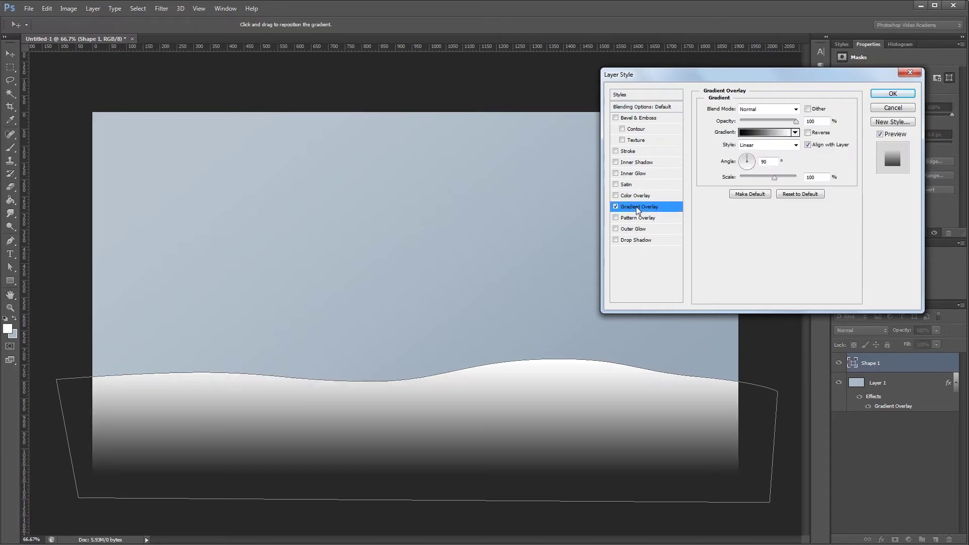
{"action": "left_click", "coordinate": [750, 135]}
{"action": "left_click", "coordinate": [831, 262]}
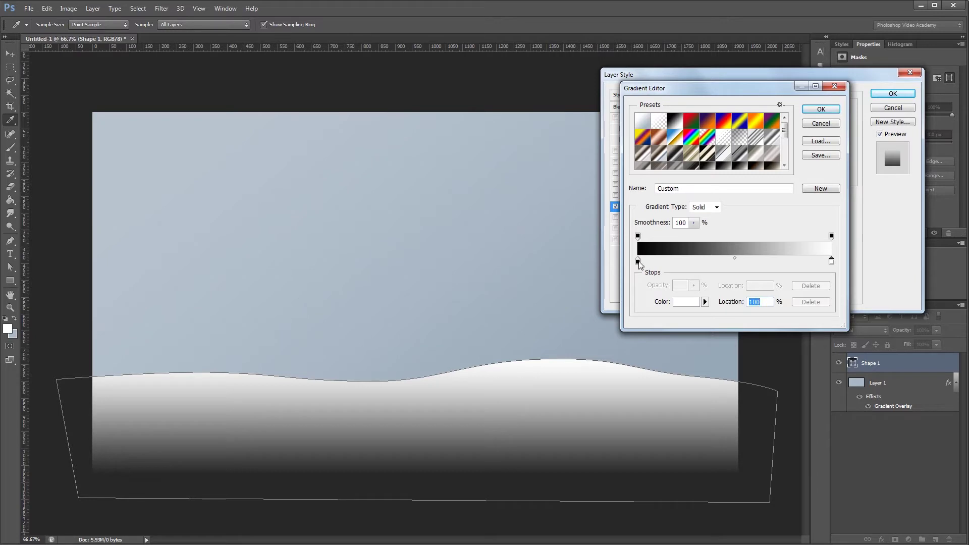
{"action": "double_click", "coordinate": [637, 262]}
{"action": "double_click", "coordinate": [833, 285]}
{"action": "type", "text": "d"}
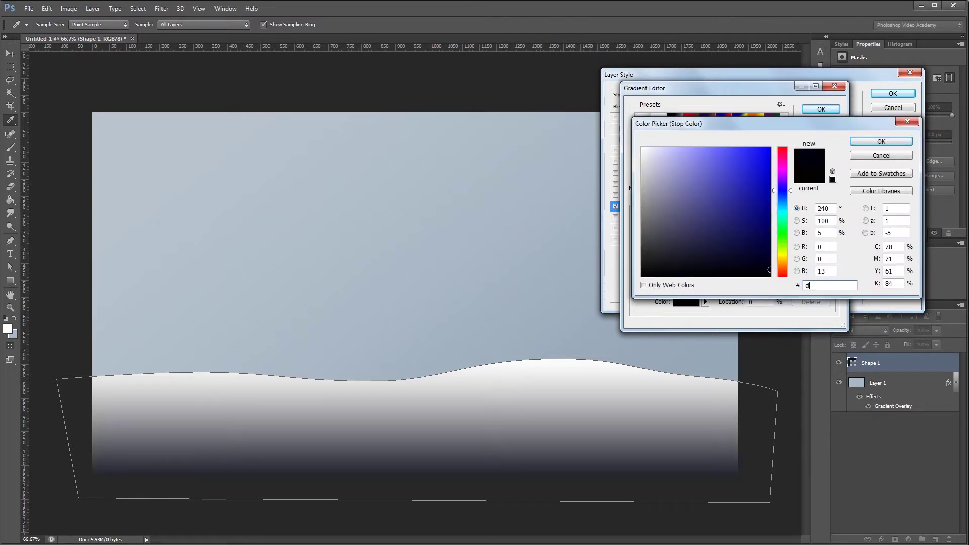
{"action": "type", "text": "2d7dd"}
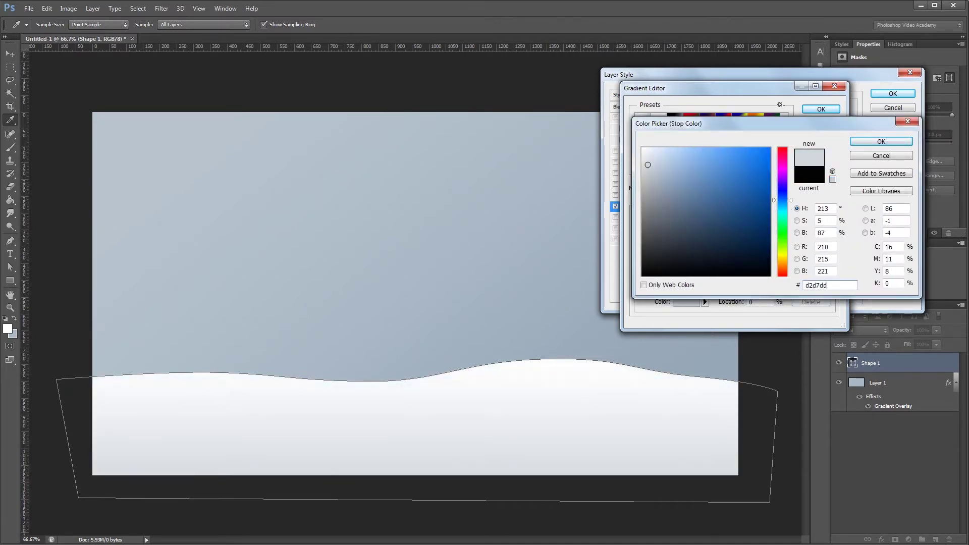
{"action": "key", "text": "Return"}
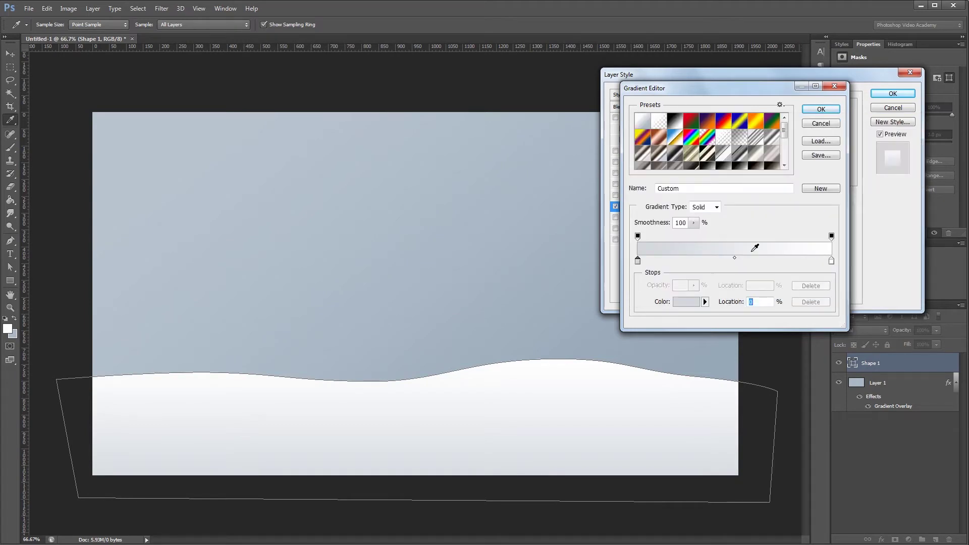
{"action": "left_click", "coordinate": [807, 110]}
- Add an Outer Glow to the snow shape with Screen blending, 65% opacity, 50% noise and 21 px size
{"action": "left_click", "coordinate": [615, 228]}
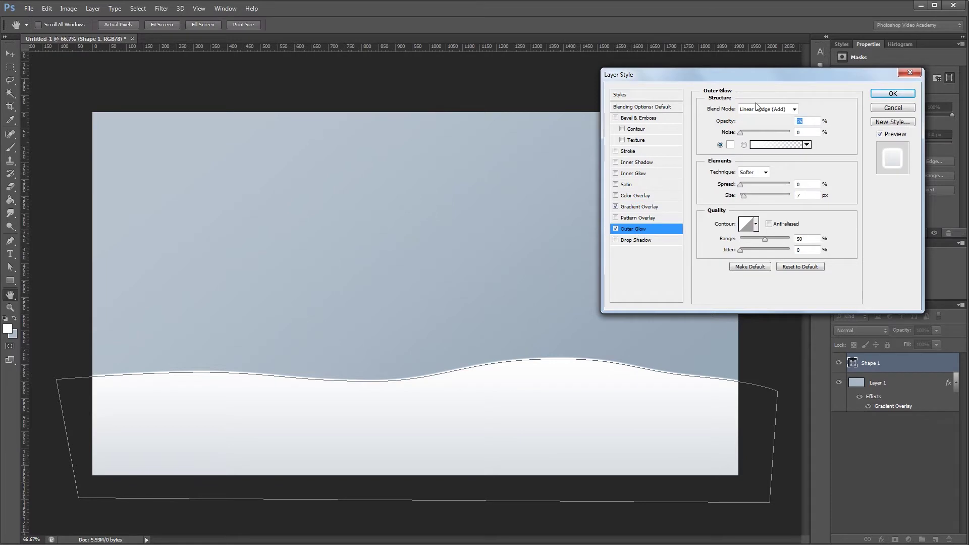
{"action": "left_click", "coordinate": [794, 109]}
{"action": "left_click", "coordinate": [749, 201]}
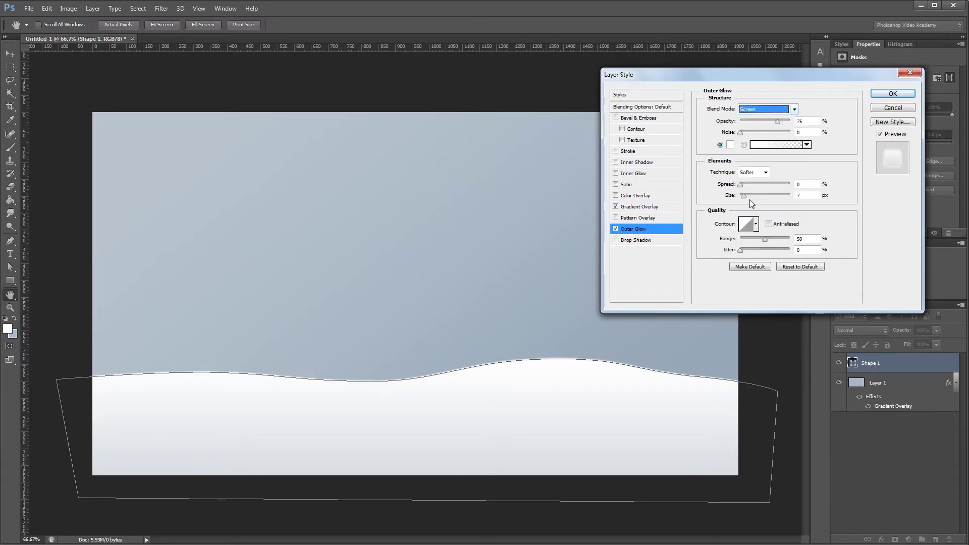
{"action": "left_click", "coordinate": [778, 121]}
{"action": "type", "text": "65"}
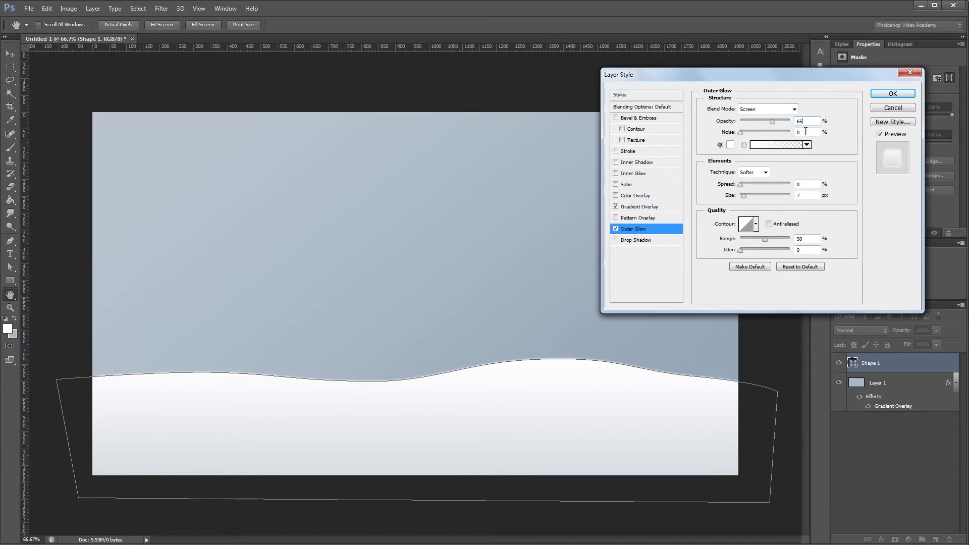
{"action": "left_click", "coordinate": [806, 132]}
{"action": "type", "text": "50"}
{"action": "left_click", "coordinate": [782, 196]}
{"action": "type", "text": "21"}
{"action": "left_click", "coordinate": [892, 93]}
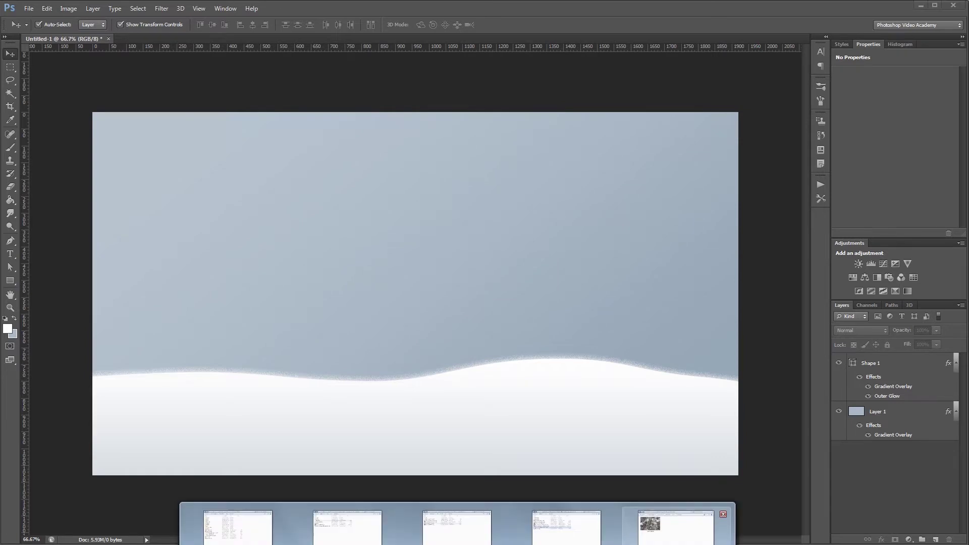
- Place the marble-0004 image from the file folder and enlarge it to cover the whole canvas
{"action": "left_click", "coordinate": [663, 525]}
{"action": "left_click_drag", "start_coordinate": [295, 193], "coordinate": [146, 308]}
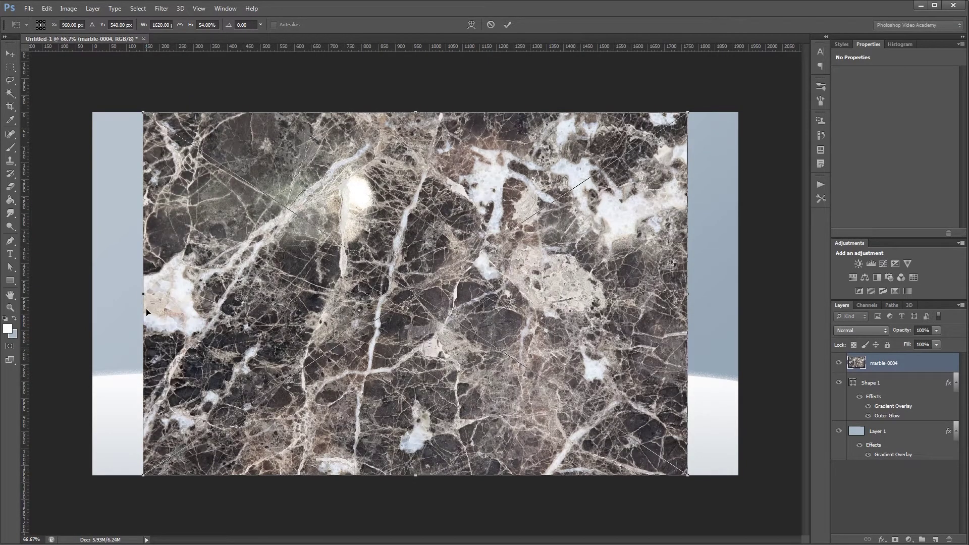
{"action": "left_click_drag", "start_coordinate": [685, 111], "coordinate": [742, 88]}
{"action": "key", "text": "Return"}
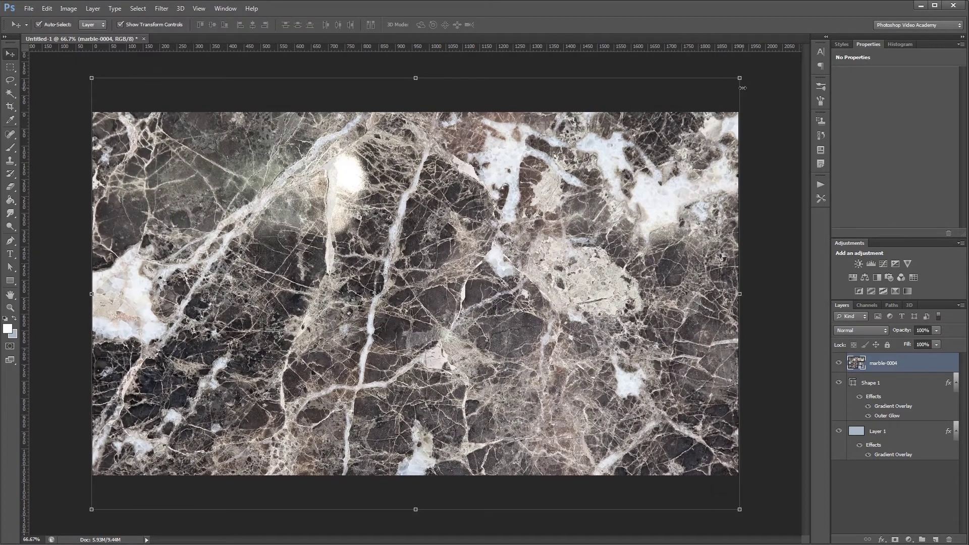
- Copy the visible marble over the full canvas into a new layer and delete the placed marble-0004 layer
{"action": "key", "text": "ctrl+a"}
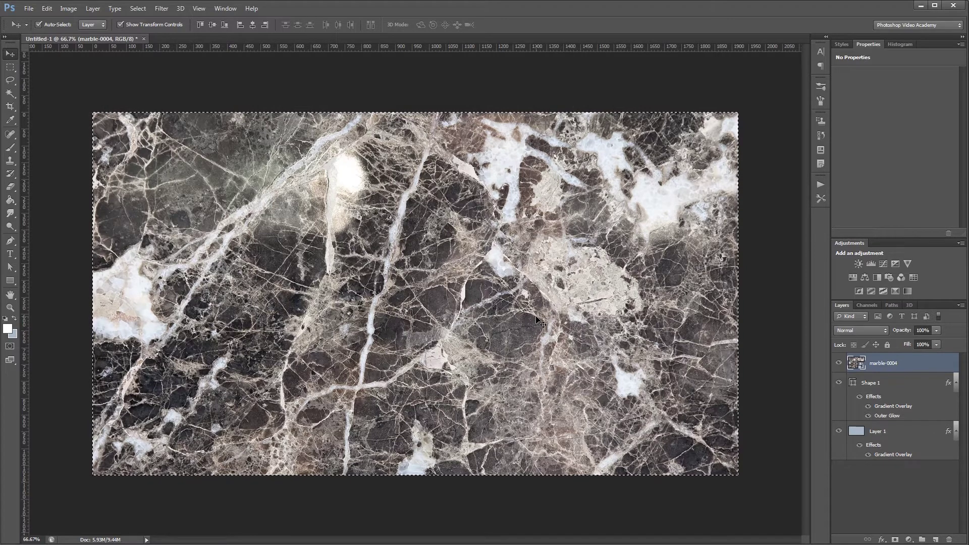
{"action": "key", "text": "ctrl+shift+c"}
{"action": "key", "text": "ctrl+v"}
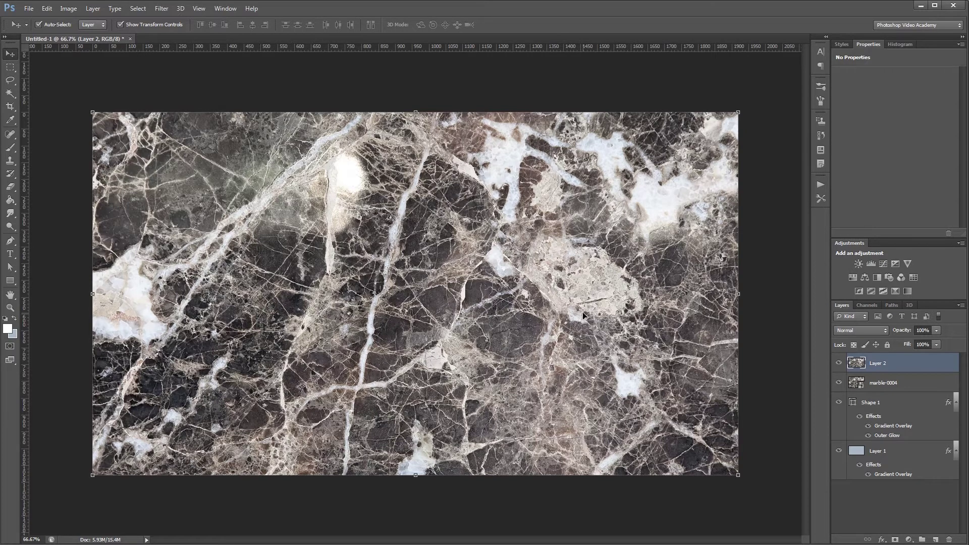
{"action": "left_click", "coordinate": [910, 384]}
{"action": "key", "text": "Delete"}
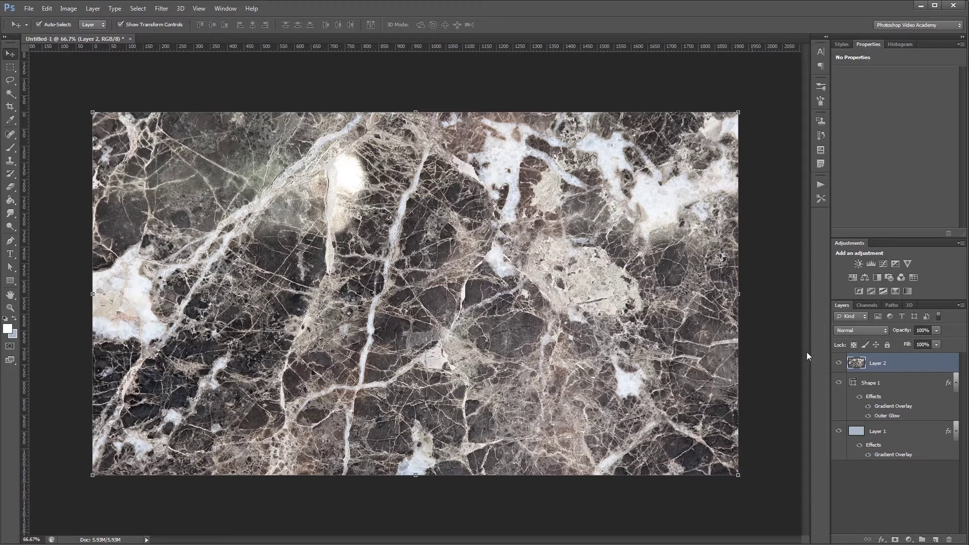
- Set the marble texture layer's blend mode to Overlay and its opacity to 15%
{"action": "left_click", "coordinate": [853, 331]}
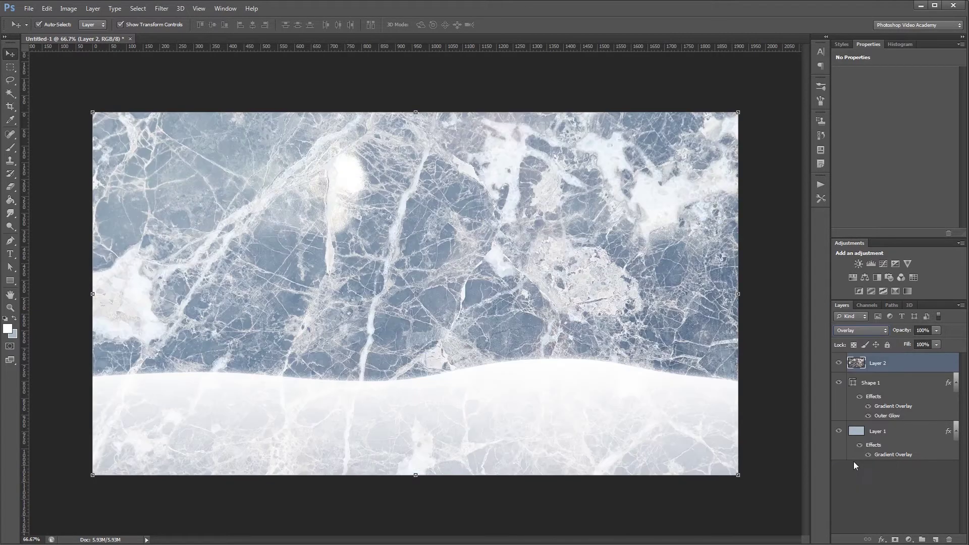
{"action": "left_click", "coordinate": [854, 462]}
{"action": "left_click", "coordinate": [923, 330]}
{"action": "type", "text": "15"}
{"action": "left_click", "coordinate": [798, 319]}
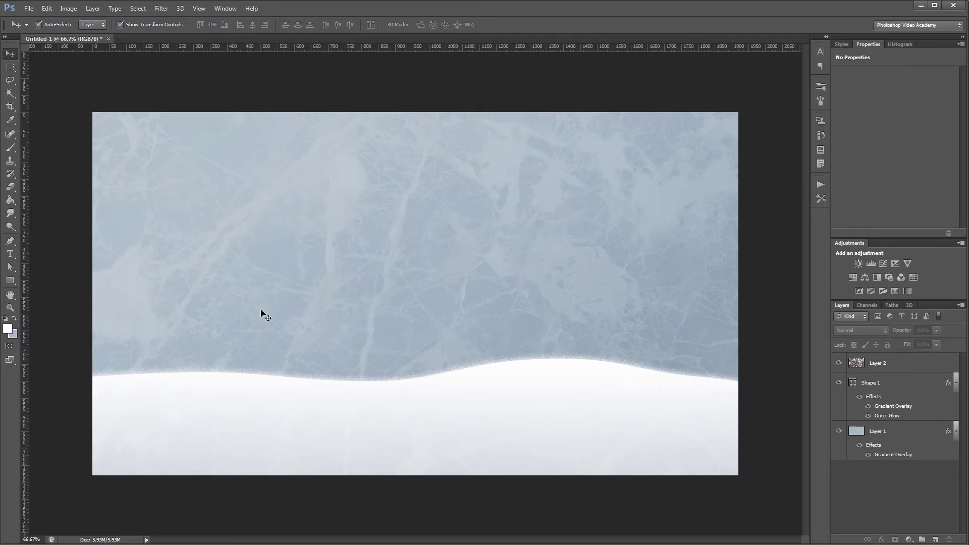
- Pick a mid-grey foreground colour and add the text "merry christmas" on two lines above the snow
{"action": "left_click", "coordinate": [8, 329]}
{"action": "left_click", "coordinate": [618, 207]}
{"action": "key", "text": "Return"}
{"action": "key", "text": "t"}
{"action": "left_click", "coordinate": [319, 280]}
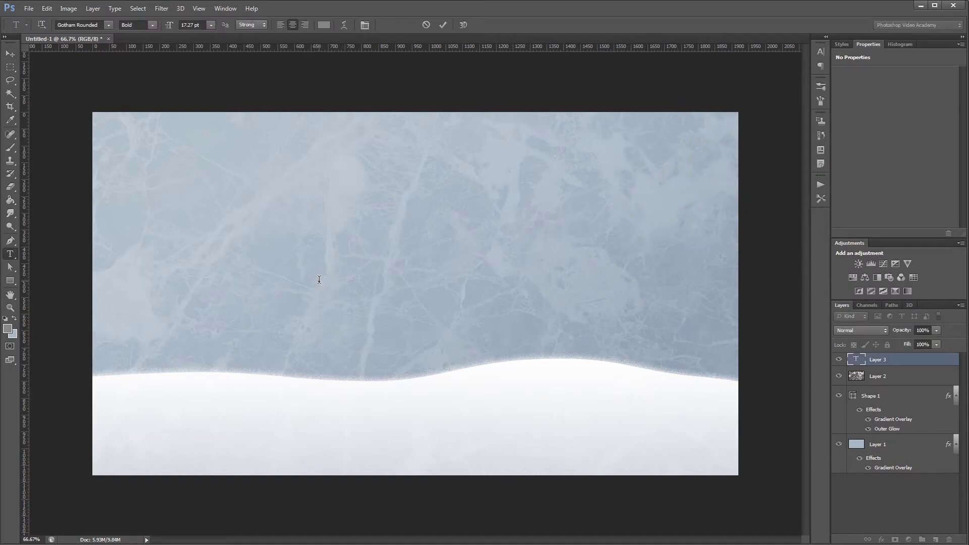
{"action": "type", "text": "merry christmas"}
{"action": "key", "text": "ctrl+Return"}
- Enlarge the "merry christmas" text and move it up above the snow
{"action": "key", "text": "ctrl+t"}
{"action": "left_click_drag", "start_coordinate": [342, 273], "coordinate": [558, 214]}
{"action": "key", "text": "Return"}
{"action": "left_click_drag", "start_coordinate": [418, 246], "coordinate": [535, 207]}
- Set the "merry christmas" text's letter tracking to 0
{"action": "left_click", "coordinate": [821, 53]}
{"action": "double_click", "coordinate": [781, 84]}
{"action": "type", "text": "0"}
{"action": "key", "text": "Return"}
- Scale the "merry christmas" text up further and centre it over the blue background
{"action": "key", "text": "ctrl+t"}
{"action": "left_click_drag", "start_coordinate": [590, 191], "coordinate": [677, 140]}
{"action": "key", "text": "Return"}
{"action": "left_click_drag", "start_coordinate": [532, 187], "coordinate": [479, 186]}
{"action": "left_click_drag", "start_coordinate": [660, 318], "coordinate": [682, 348]}
{"action": "key", "text": "Return"}
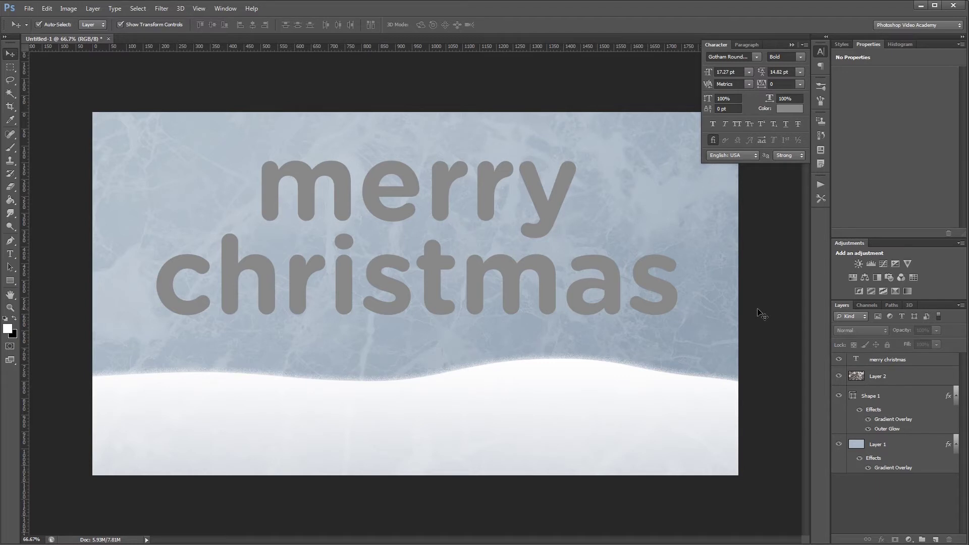
- Create a new 200 × 200 px document with a transparent background
{"action": "key", "text": "ctrl+n"}
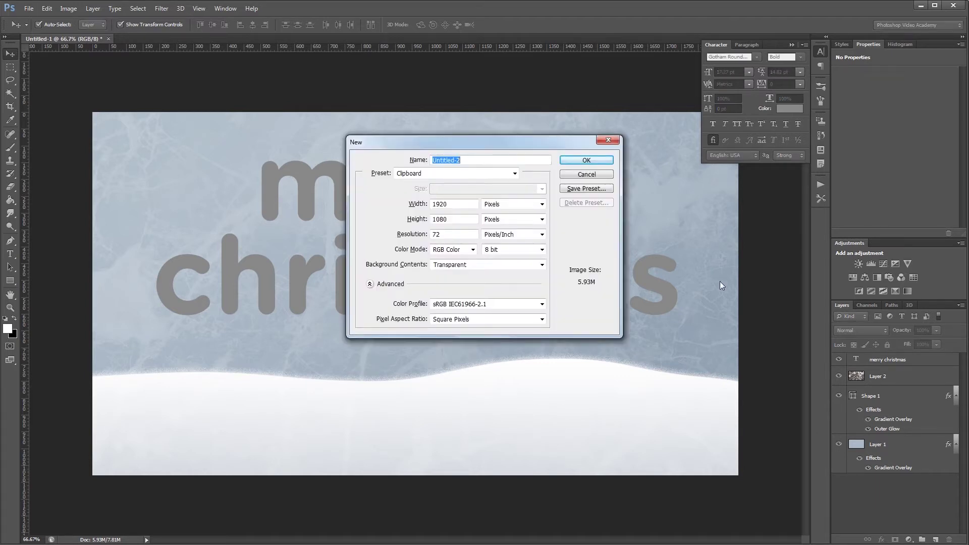
{"action": "double_click", "coordinate": [466, 206]}
{"action": "type", "text": "200"}
{"action": "double_click", "coordinate": [455, 219]}
{"action": "type", "text": "200"}
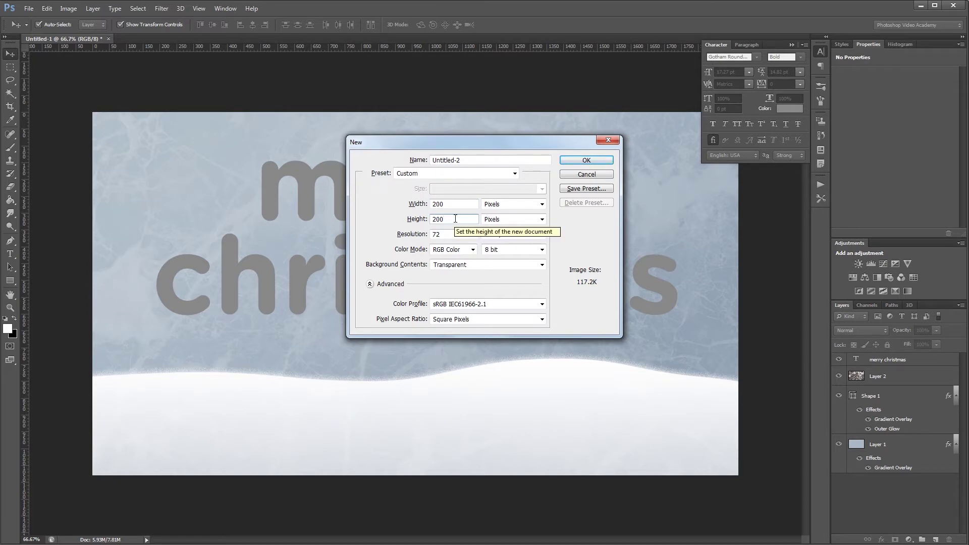
{"action": "left_click", "coordinate": [586, 160]}
- Fill the new document's layer with white and place horizontal and vertical guides through the canvas centre
{"action": "key", "text": "g"}
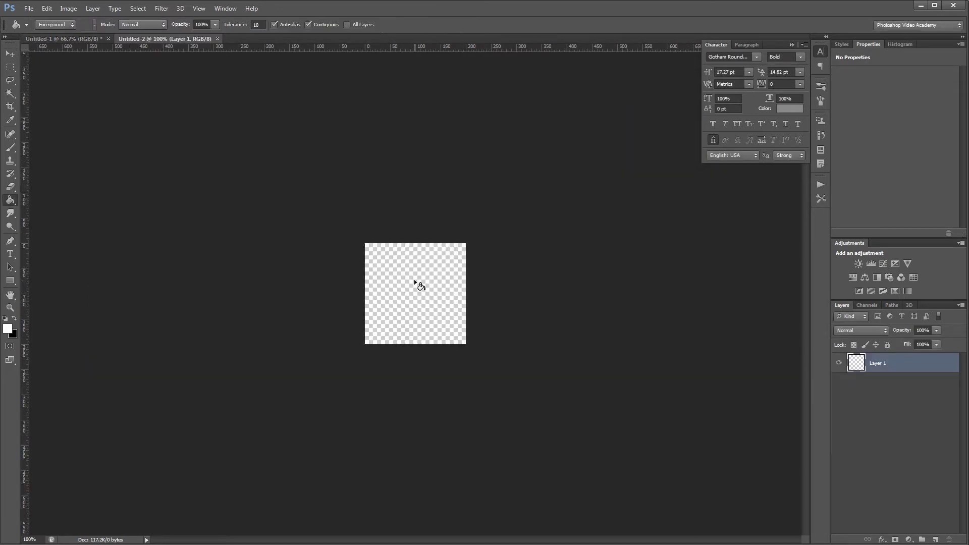
{"action": "left_click", "coordinate": [414, 282]}
{"action": "key", "text": "v"}
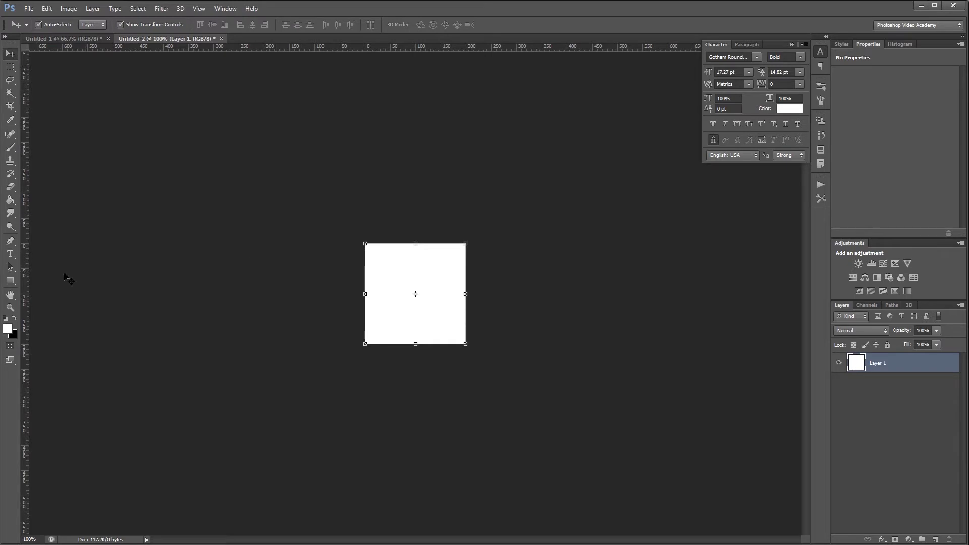
{"action": "left_click_drag", "start_coordinate": [25, 277], "coordinate": [419, 304]}
{"action": "left_click_drag", "start_coordinate": [444, 47], "coordinate": [462, 293]}
- Create a 75 × 200 px pure red rectangle shape and centre it on the canvas
{"action": "left_click", "coordinate": [7, 328]}
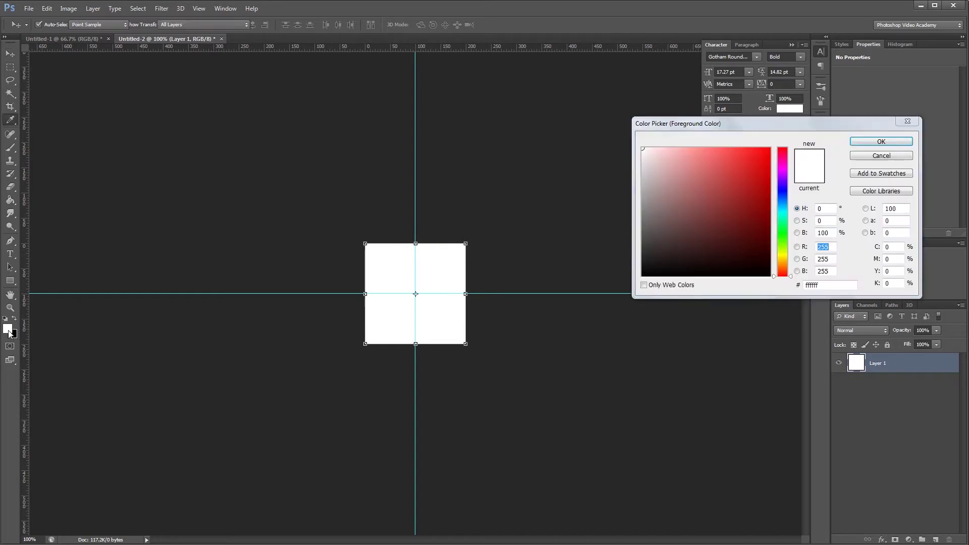
{"action": "left_click_drag", "start_coordinate": [757, 156], "coordinate": [828, 124]}
{"action": "left_click", "coordinate": [880, 142]}
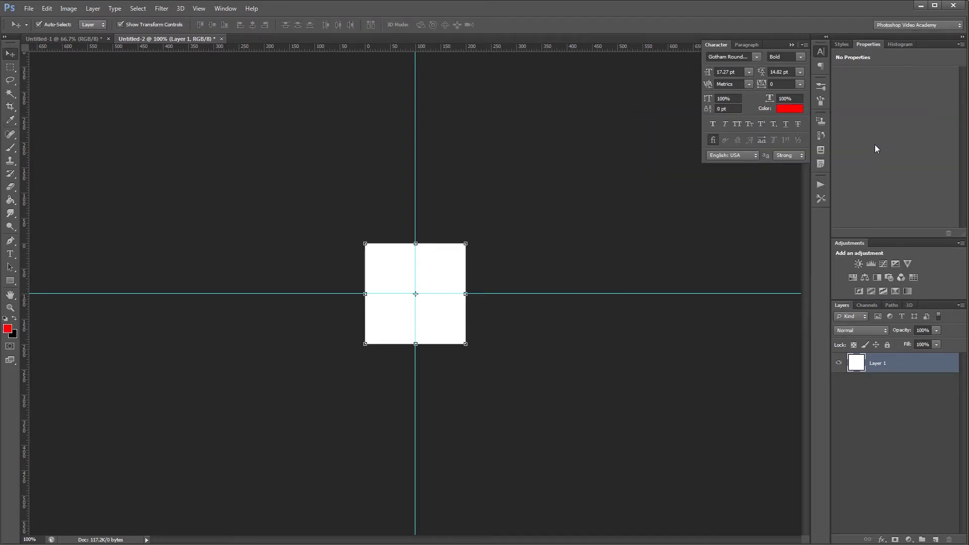
{"action": "left_click", "coordinate": [9, 284]}
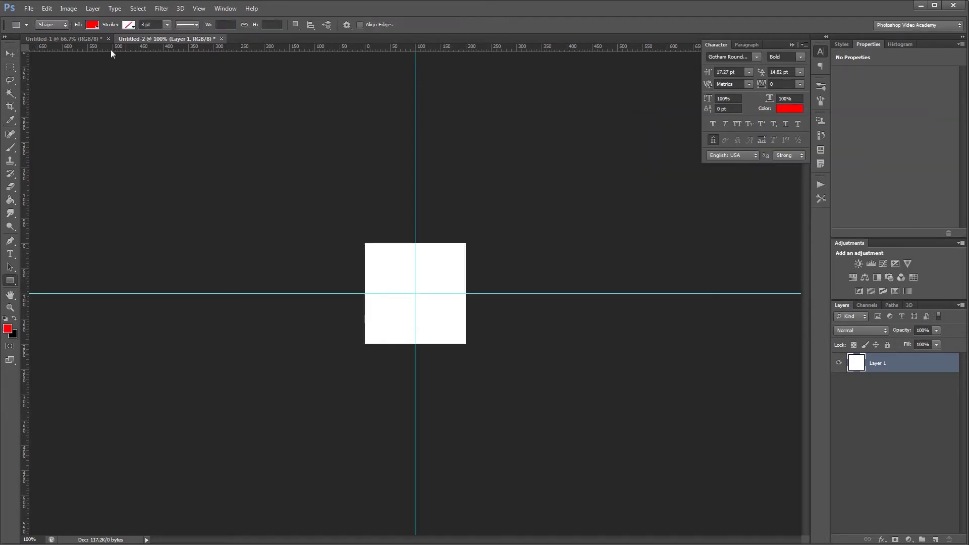
{"action": "left_click", "coordinate": [412, 289]}
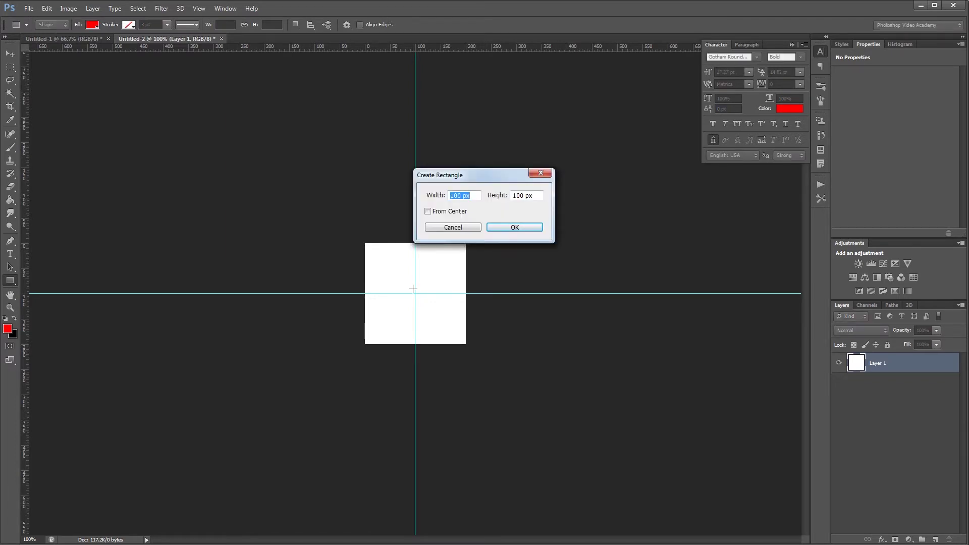
{"action": "type", "text": "75"}
{"action": "key", "text": "Tab"}
{"action": "type", "text": "200"}
{"action": "key", "text": "Return"}
{"action": "key", "text": "v"}
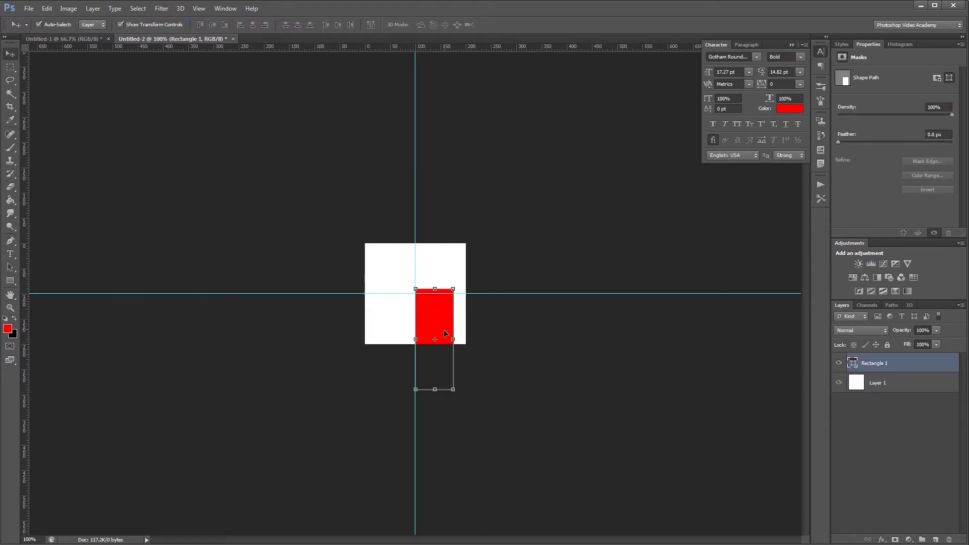
{"action": "left_click_drag", "start_coordinate": [444, 329], "coordinate": [427, 284]}
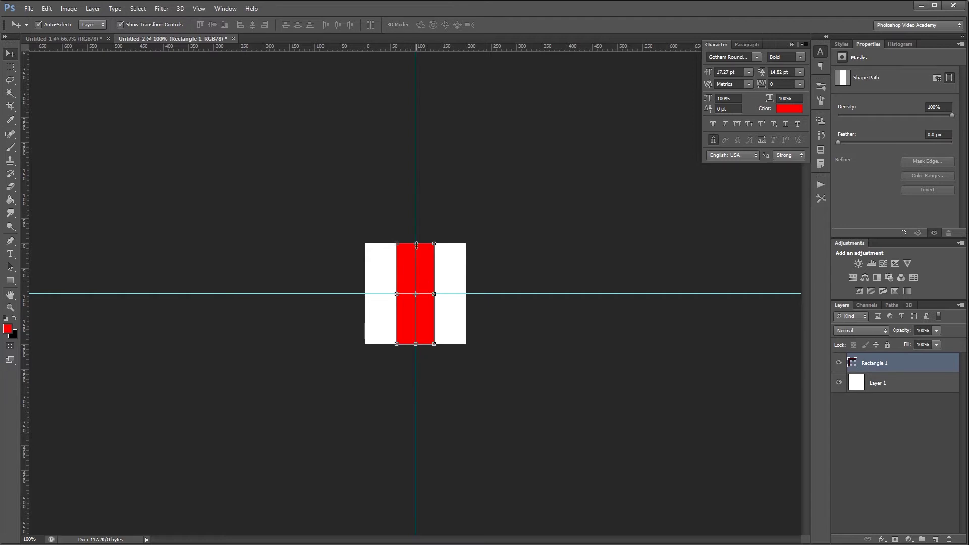
- Stretch the red rectangle from its centre to about 554 px tall, rotate it 45° clockwise into a diagonal stripe, and hide the guides
{"action": "key", "text": "ctrl+t"}
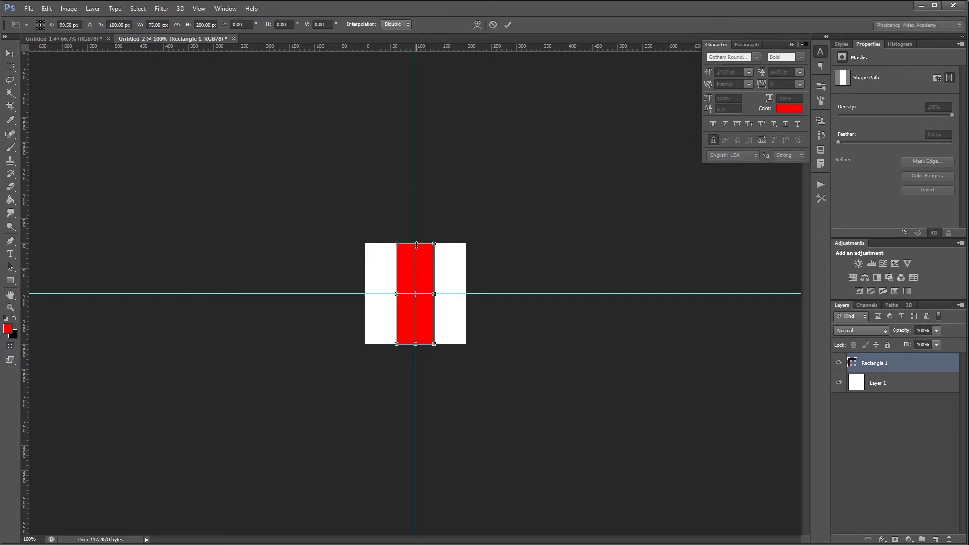
{"action": "left_click_drag", "start_coordinate": [415, 245], "coordinate": [415, 156]}
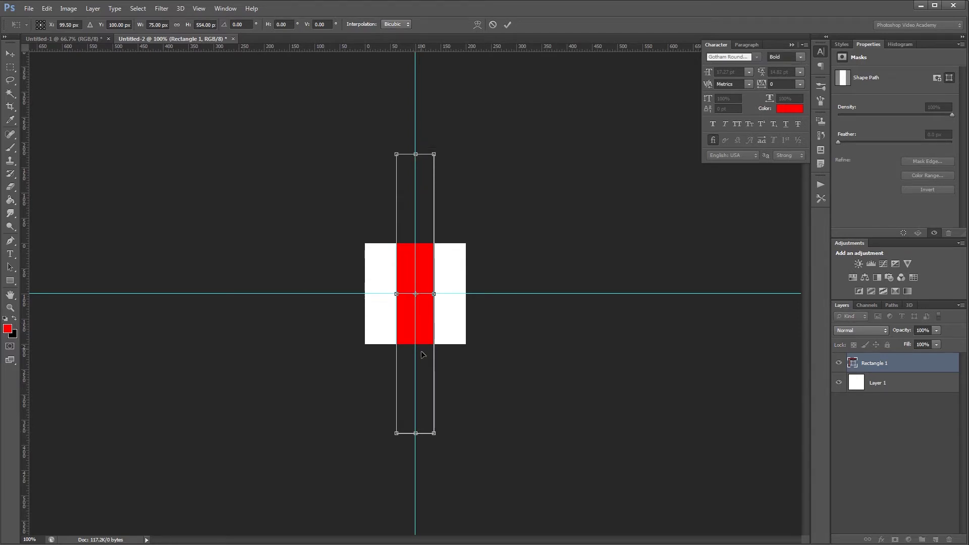
{"action": "left_click_drag", "start_coordinate": [444, 147], "coordinate": [517, 234]}
{"action": "key", "text": "Return"}
{"action": "key", "text": "ctrl+semicolon"}
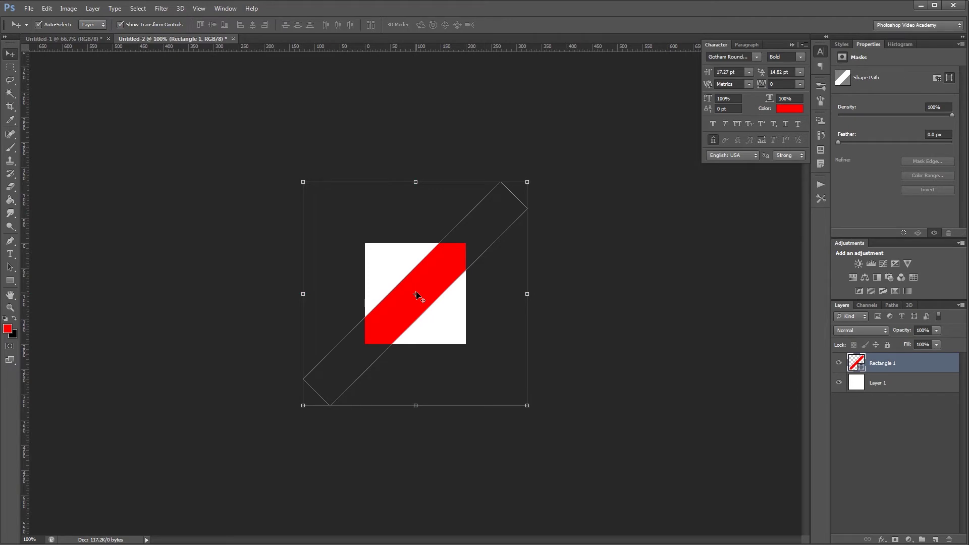
- Duplicate the diagonal stripe and move the copy's path so it is centred on the canvas's upper-left corner
{"action": "key", "text": "ctrl+j"}
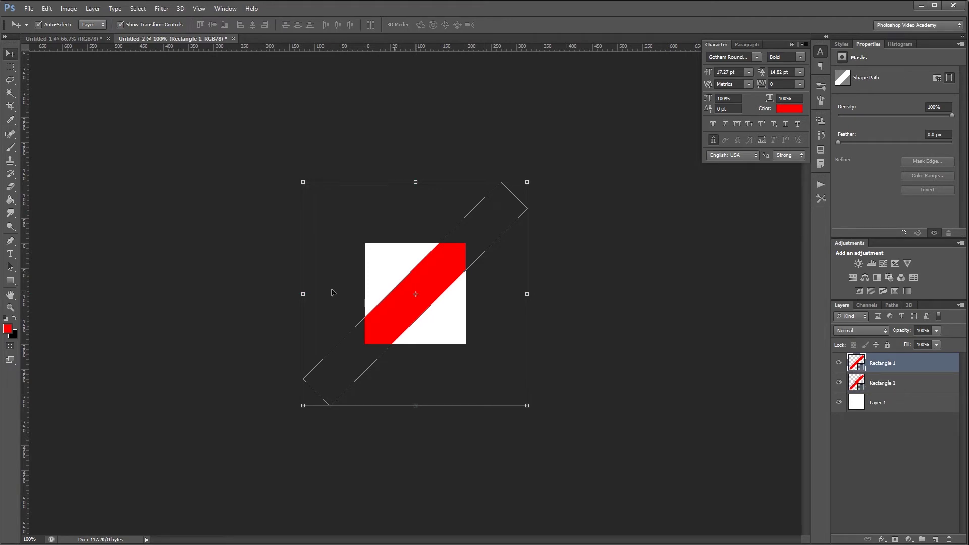
{"action": "left_click", "coordinate": [10, 267]}
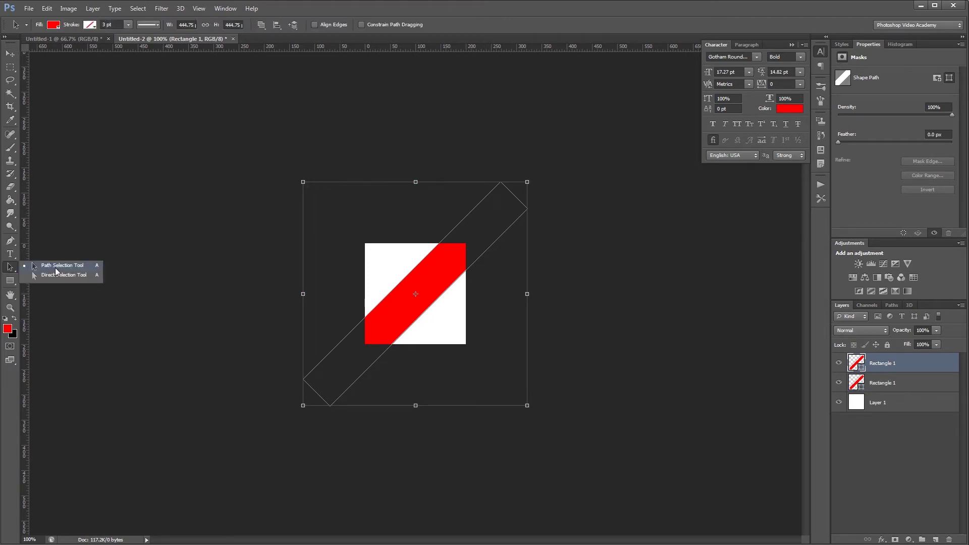
{"action": "left_click", "coordinate": [55, 268]}
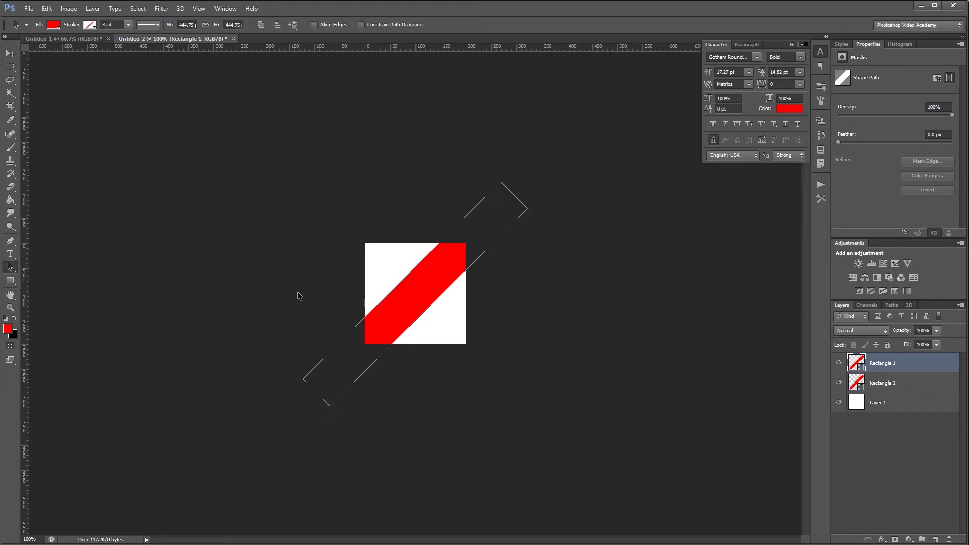
{"action": "right_click", "coordinate": [416, 298]}
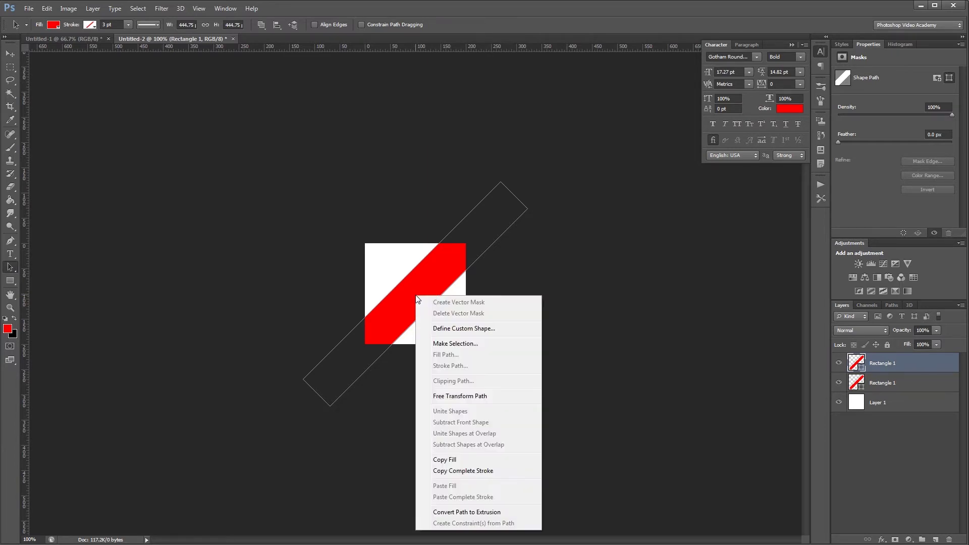
{"action": "left_click", "coordinate": [474, 396]}
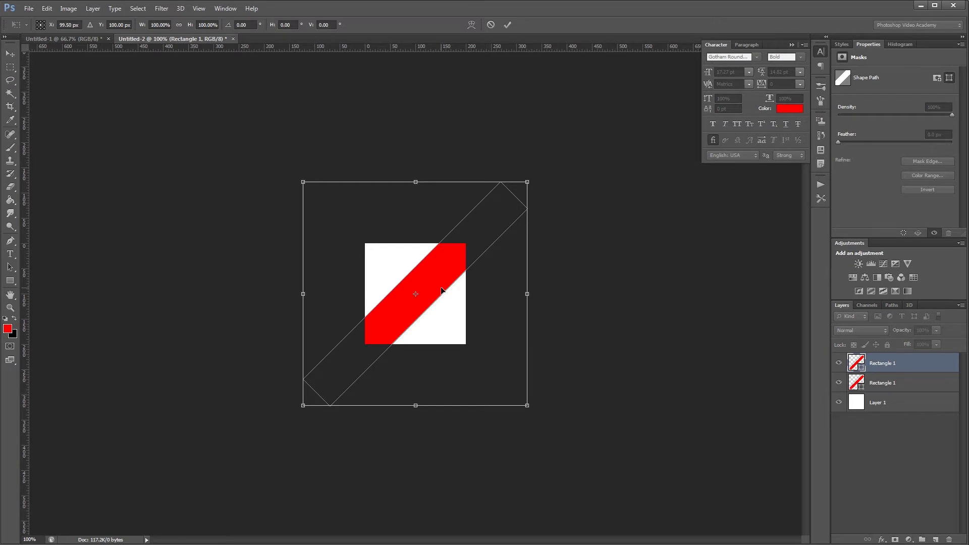
{"action": "left_click_drag", "start_coordinate": [439, 288], "coordinate": [390, 239]}
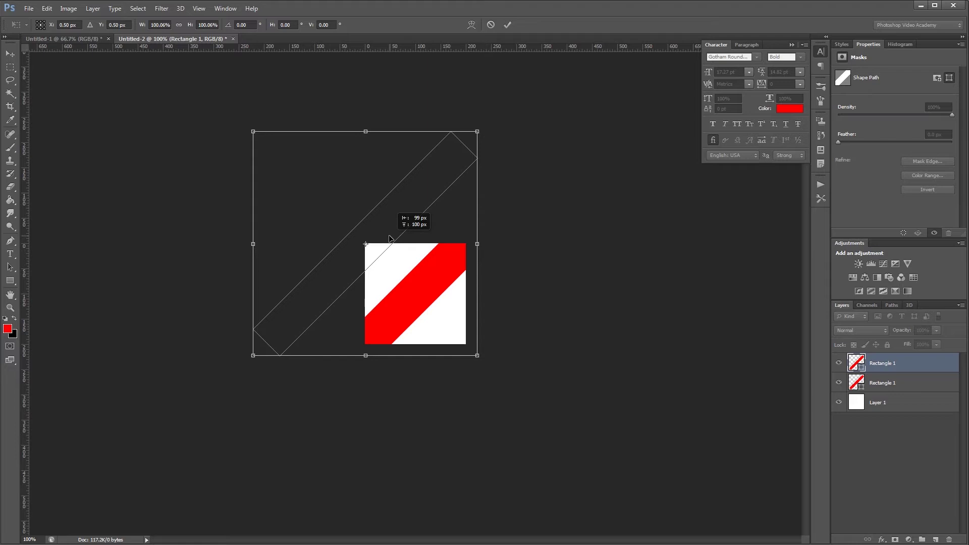
{"action": "left_click_drag", "start_coordinate": [389, 238], "coordinate": [390, 238]}
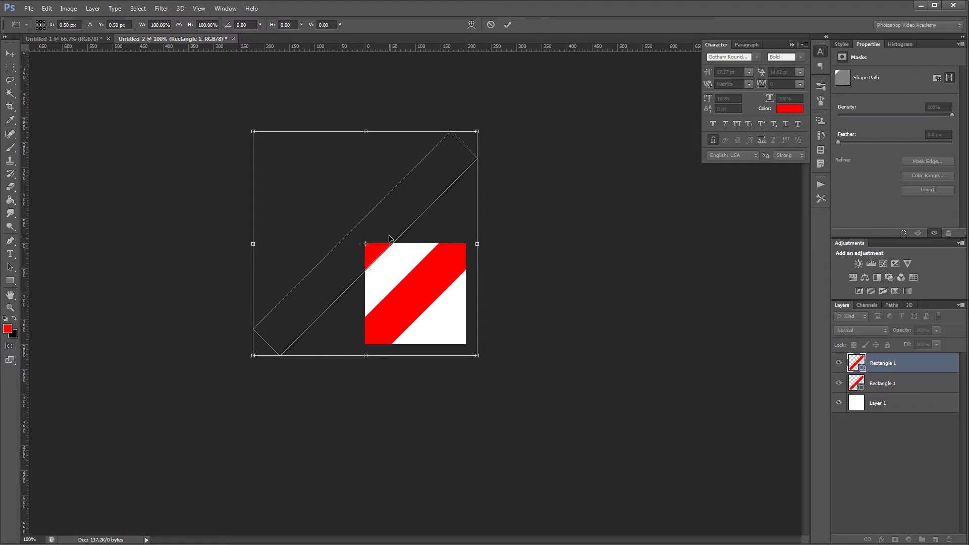
{"action": "key", "text": "Return"}
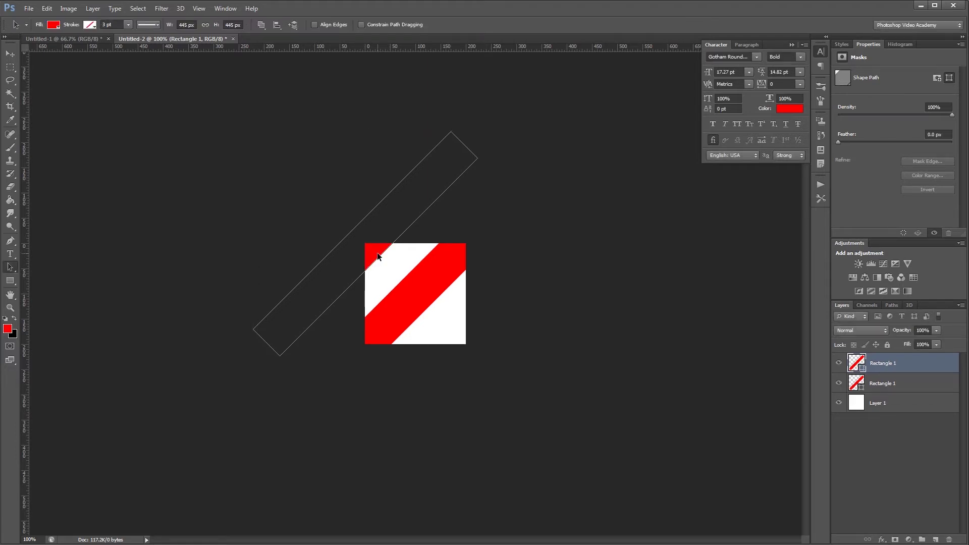
- Duplicate the corner stripe and move the new copy's path so it is centred on the canvas's lower-right corner
{"action": "key", "text": "ctrl+j"}
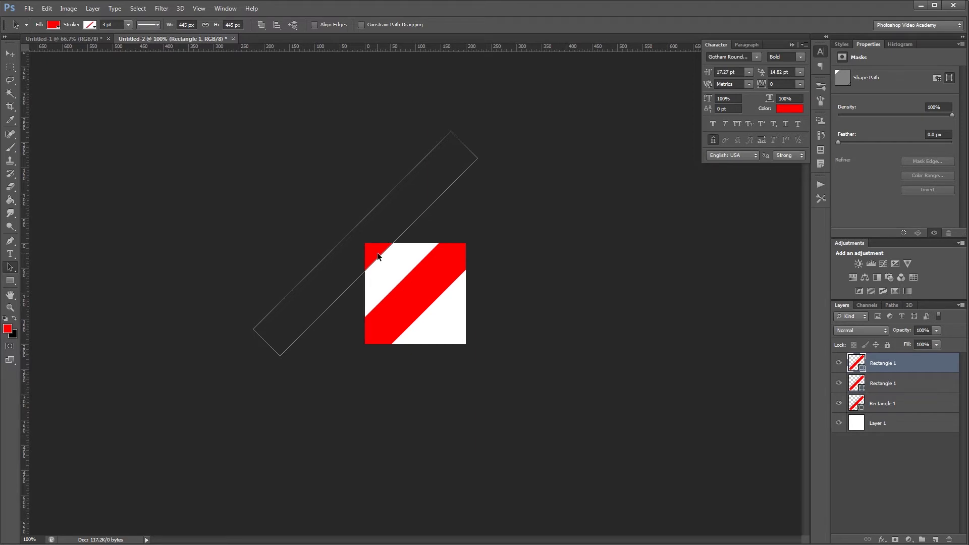
{"action": "right_click", "coordinate": [377, 252]}
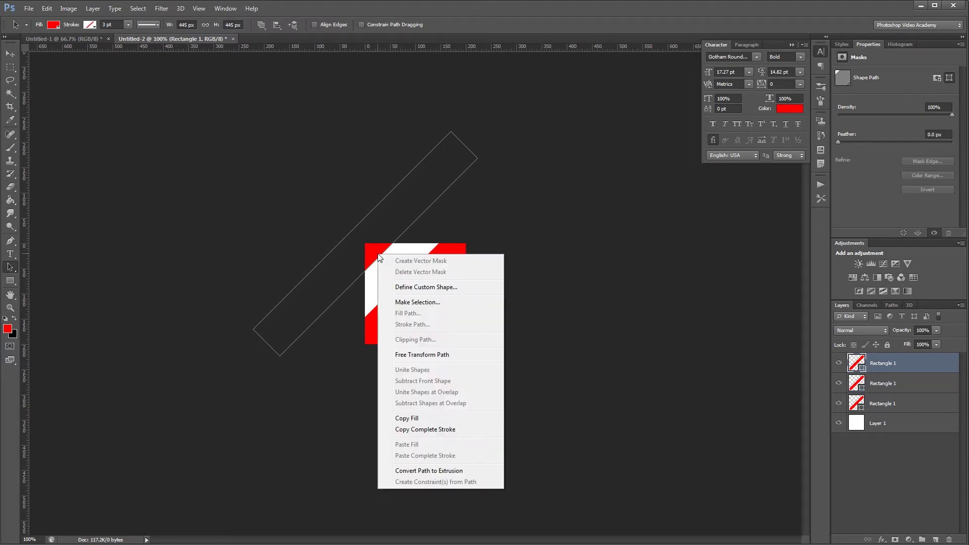
{"action": "left_click", "coordinate": [419, 353]}
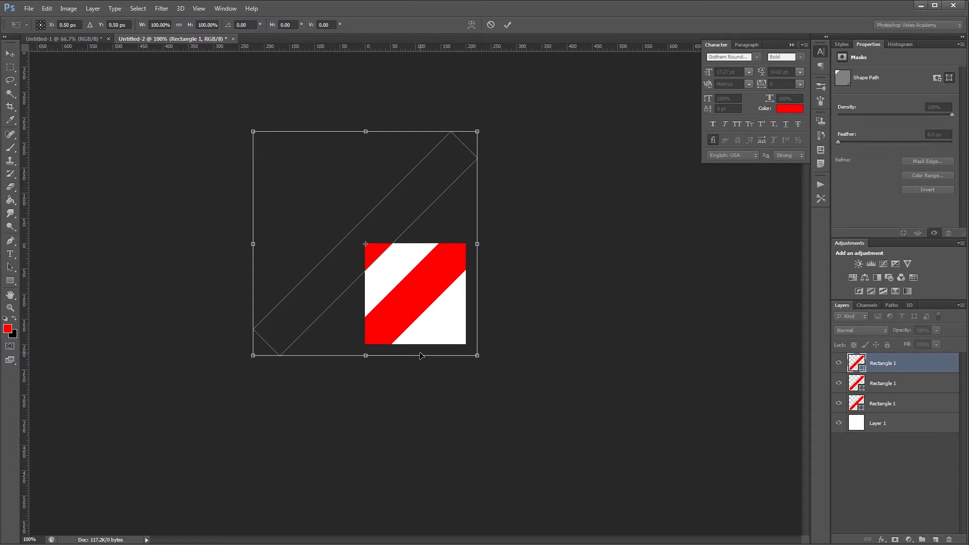
{"action": "left_click_drag", "start_coordinate": [382, 247], "coordinate": [481, 346]}
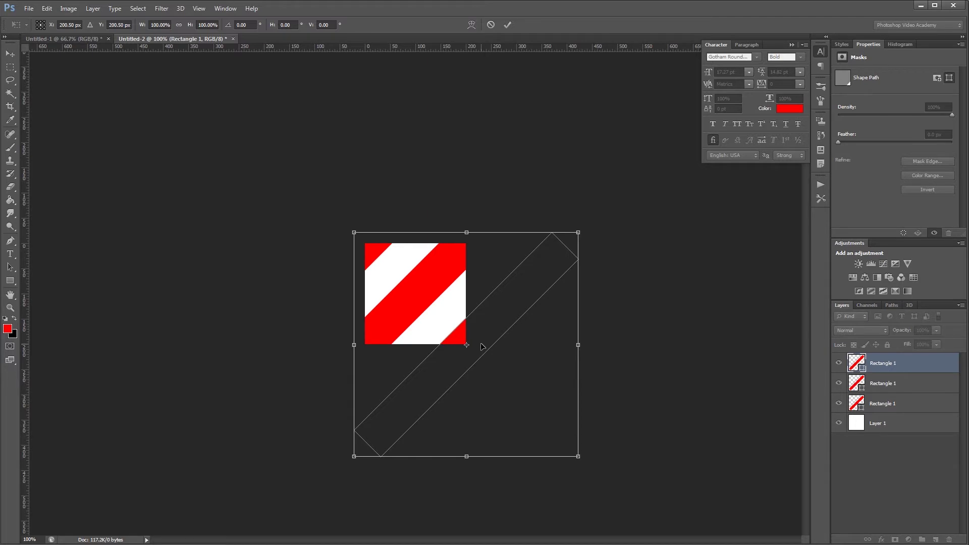
{"action": "key", "text": "Return"}
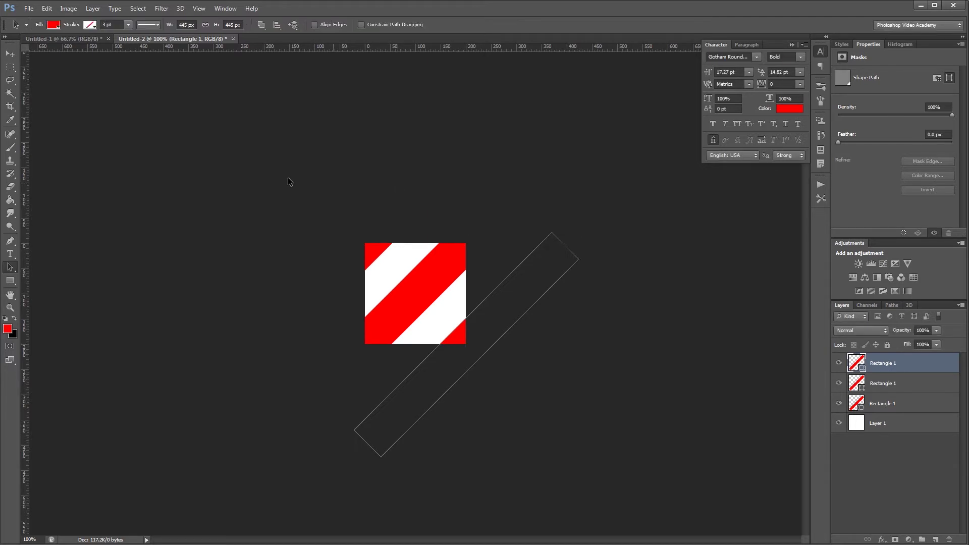
- Define the striped artwork as a pattern named "Stripes" and close its document without saving
{"action": "left_click", "coordinate": [46, 8]}
{"action": "left_click", "coordinate": [133, 248]}
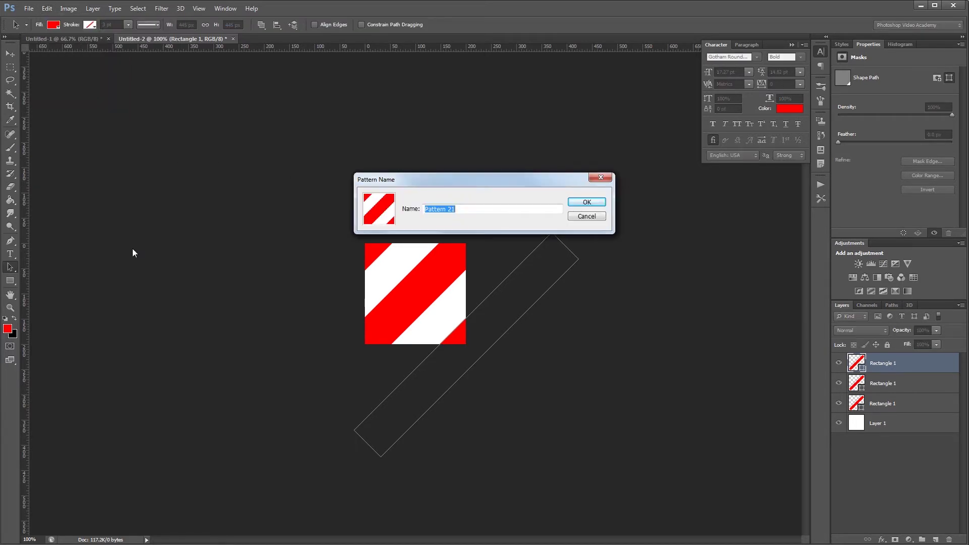
{"action": "type", "text": "Stripes"}
{"action": "key", "text": "Return"}
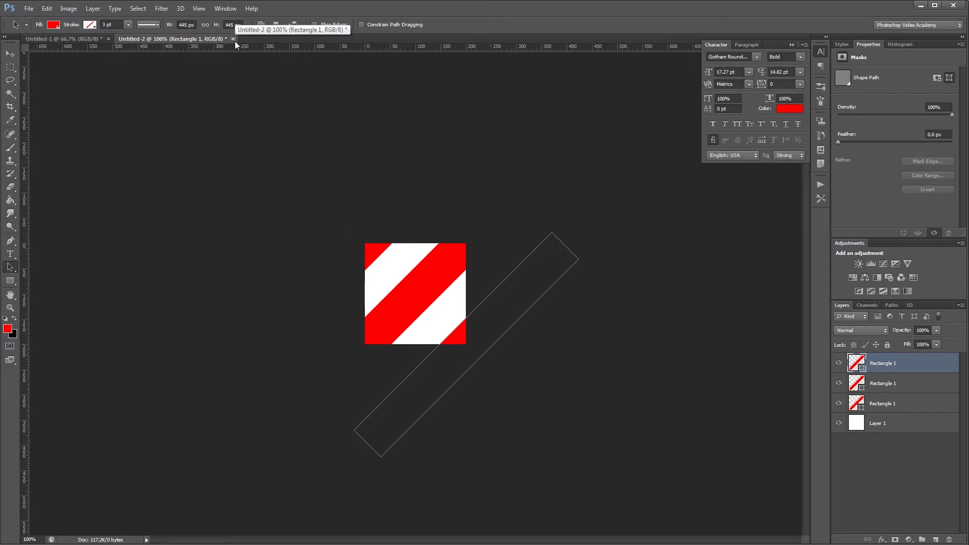
{"action": "left_click", "coordinate": [235, 41]}
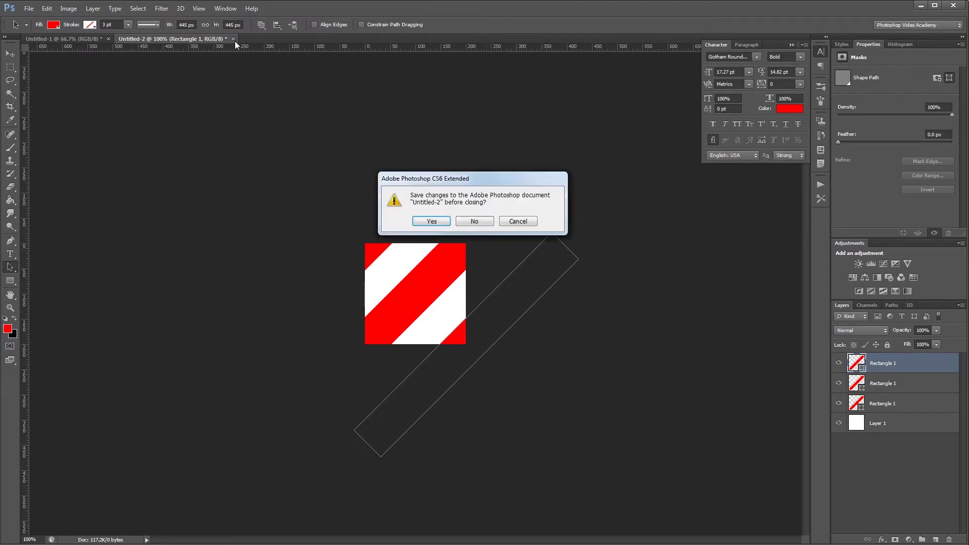
{"action": "left_click", "coordinate": [477, 222]}
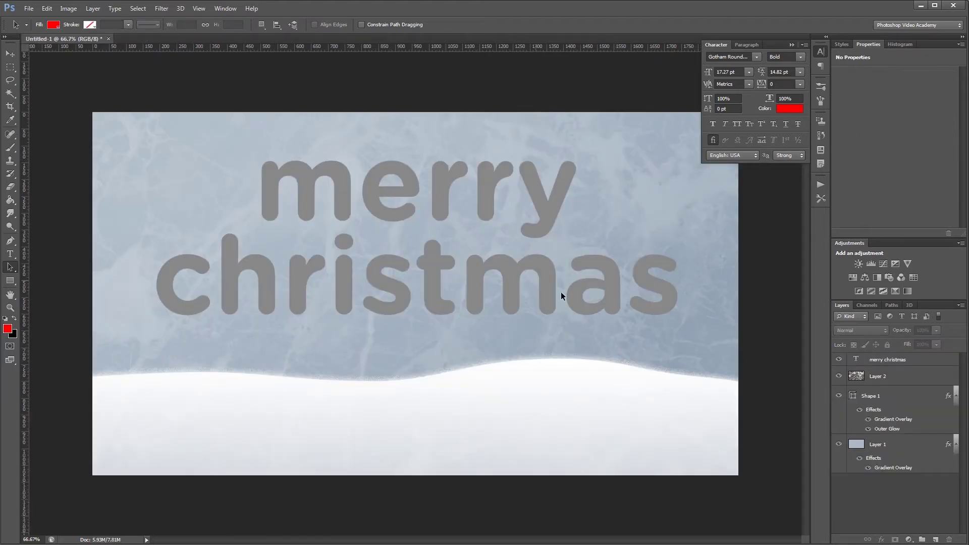
- Add a Pattern Overlay with the red and white stripes pattern to the "merry christmas" text layer, scaled to 50%
{"action": "double_click", "coordinate": [926, 362]}
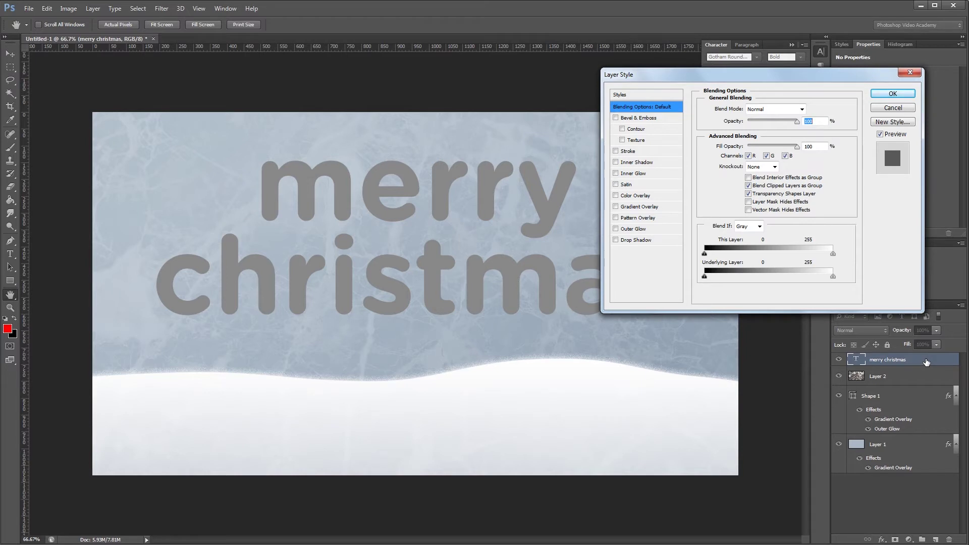
{"action": "left_click", "coordinate": [652, 109]}
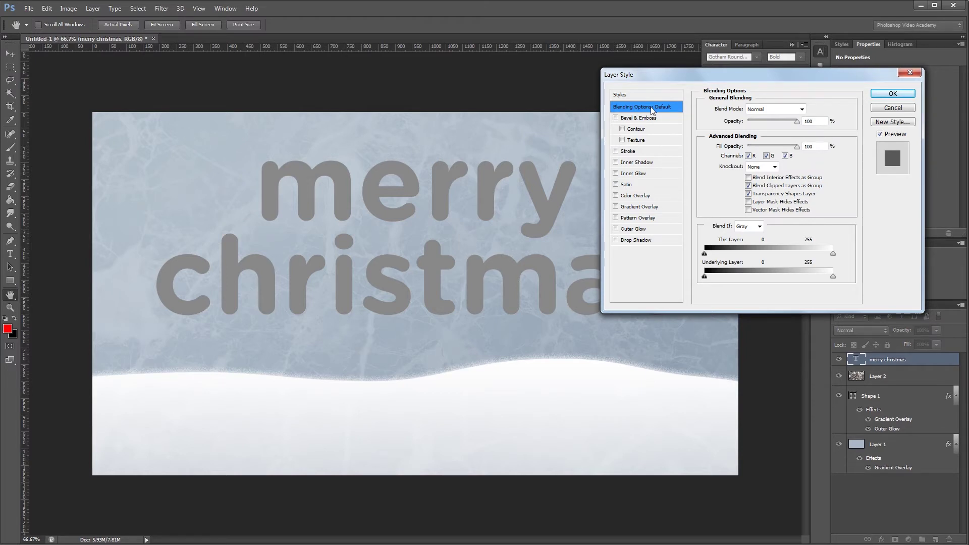
{"action": "left_click", "coordinate": [637, 218]}
{"action": "left_click", "coordinate": [772, 144]}
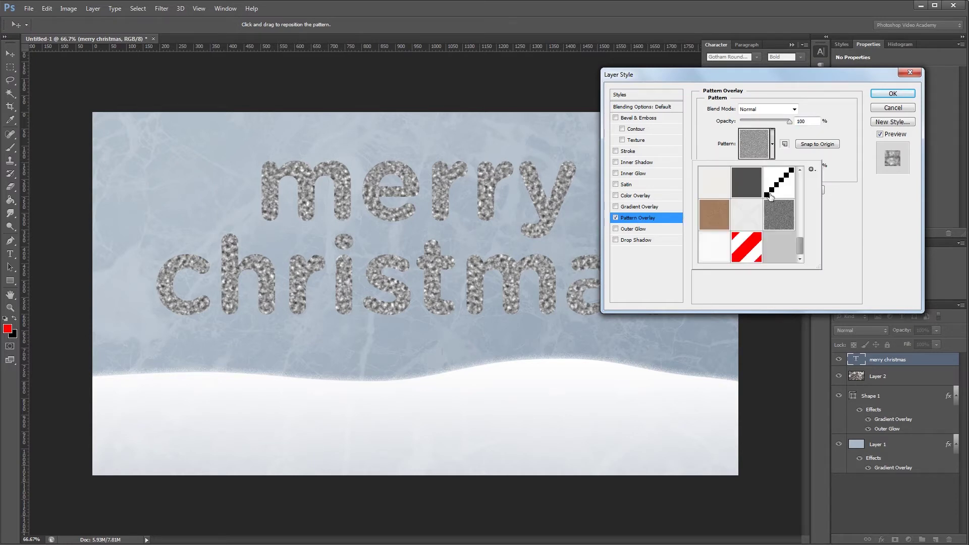
{"action": "double_click", "coordinate": [755, 251]}
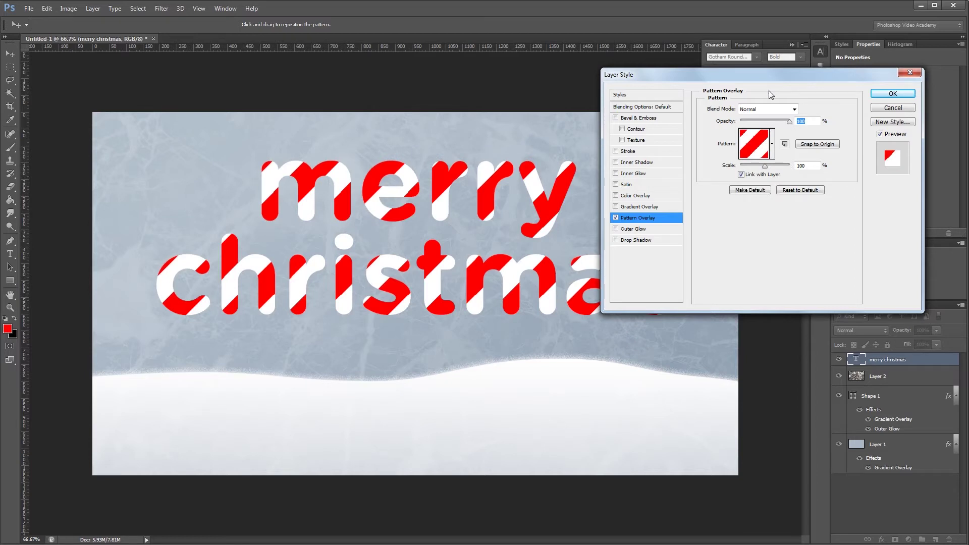
{"action": "double_click", "coordinate": [807, 165]}
{"action": "type", "text": "50"}
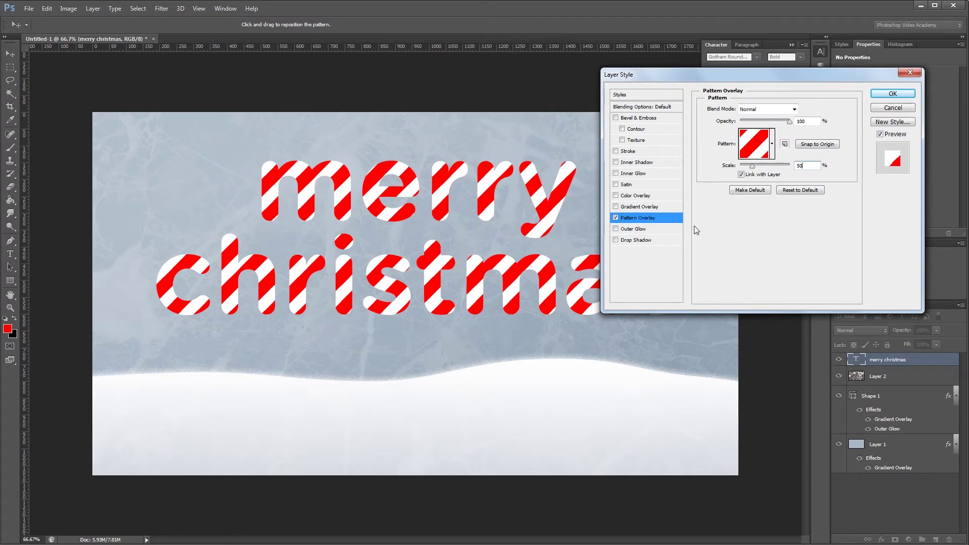
- Add a Bevel & Emboss effect to the "merry christmas" text layer with depth 125% and size 21 px
{"action": "left_click", "coordinate": [626, 119]}
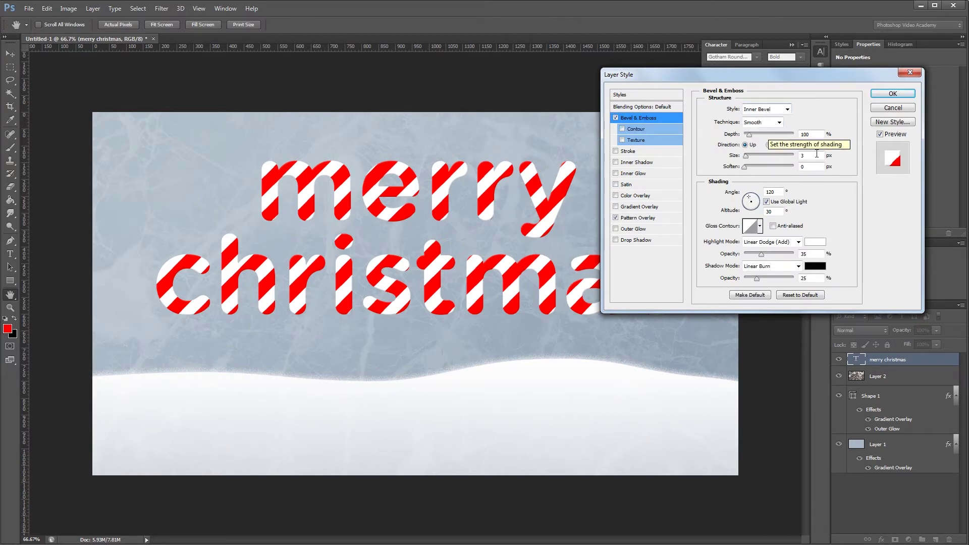
{"action": "double_click", "coordinate": [814, 135]}
{"action": "type", "text": "125"}
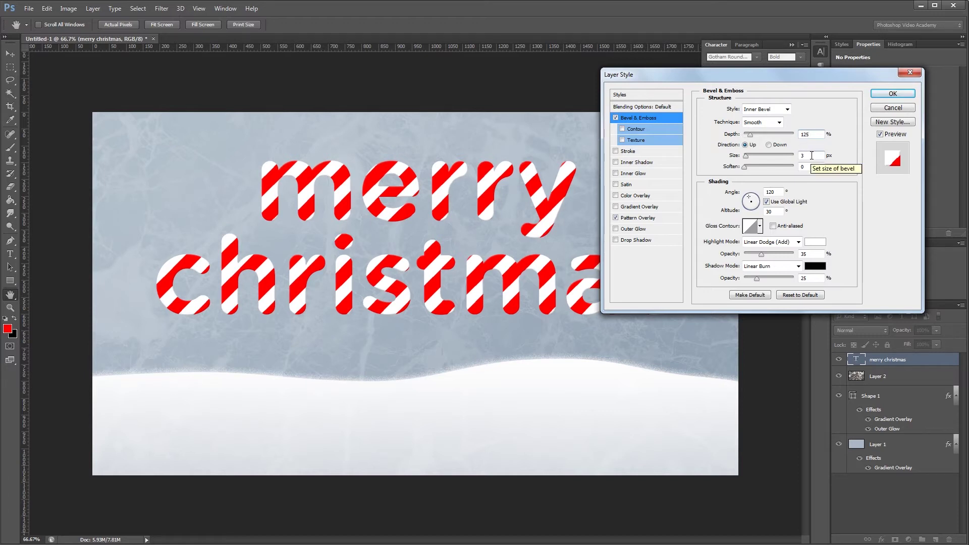
{"action": "double_click", "coordinate": [811, 155]}
{"action": "type", "text": "2"}
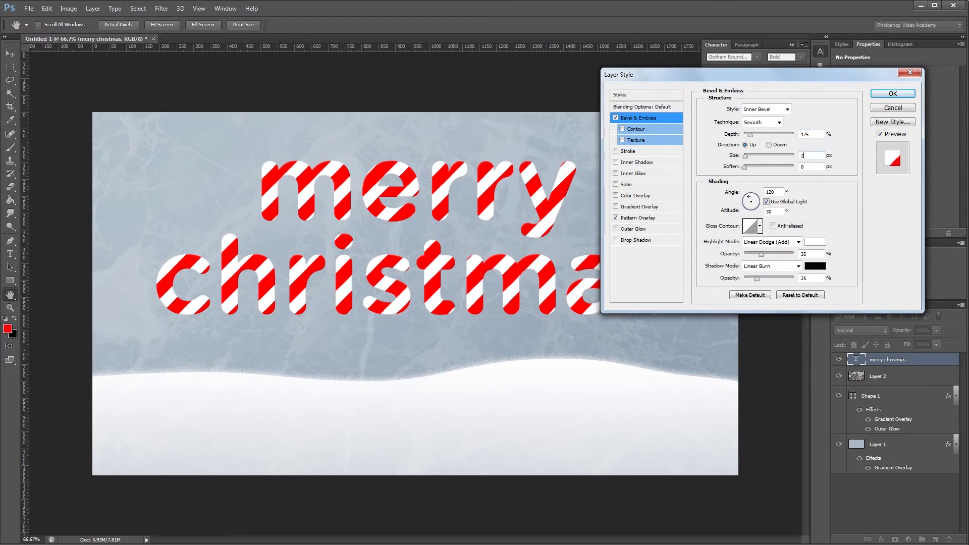
{"action": "type", "text": "1"}
- Set the bevel's light angle to 125° and altitude to 63°, and choose the V-shaped gloss contour
{"action": "key", "text": "Tab"}
{"action": "key", "text": "Tab"}
{"action": "type", "text": "125"}
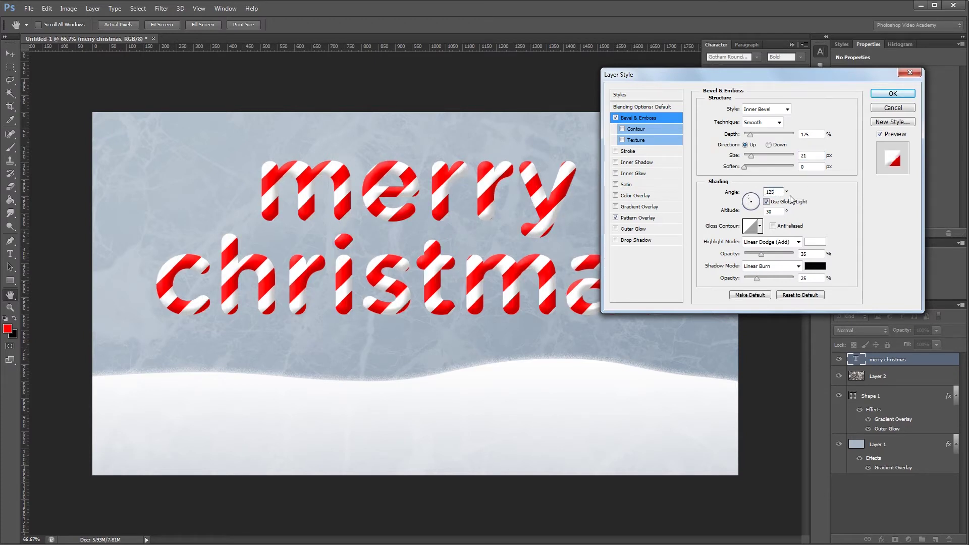
{"action": "double_click", "coordinate": [778, 212]}
{"action": "type", "text": "63"}
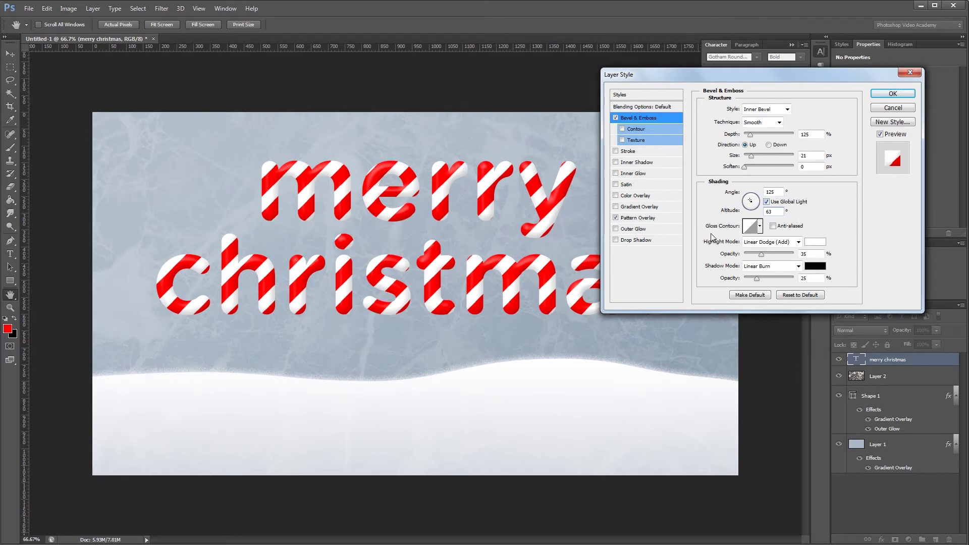
{"action": "left_click", "coordinate": [760, 228]}
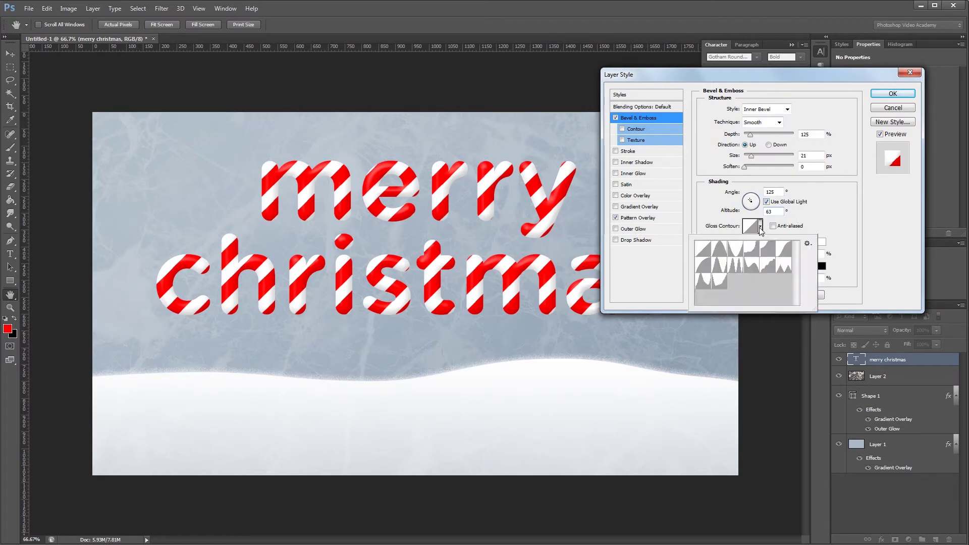
{"action": "left_click", "coordinate": [733, 249]}
{"action": "double_click", "coordinate": [733, 249]}
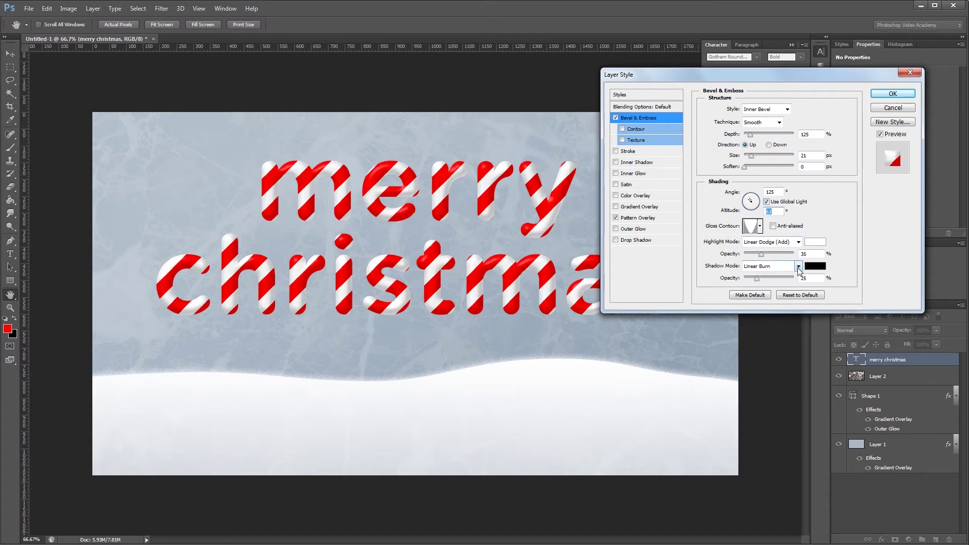
- Make the bevel's shadow white in Linear Dodge (Add) mode, with highlight opacity 65% and shadow opacity 55%
{"action": "left_click", "coordinate": [815, 266]}
{"action": "left_click", "coordinate": [644, 149]}
{"action": "left_click", "coordinate": [881, 141]}
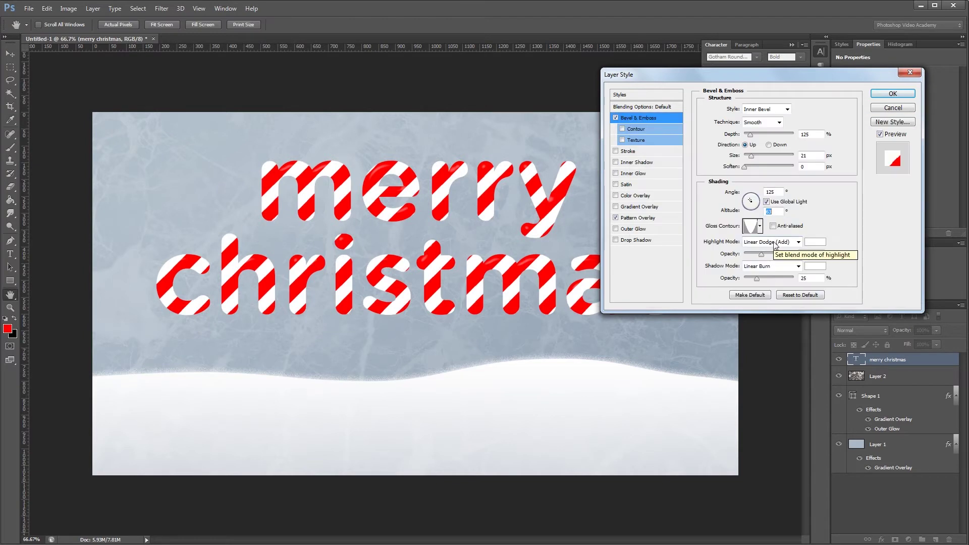
{"action": "left_click", "coordinate": [765, 267]}
{"action": "left_click", "coordinate": [765, 373]}
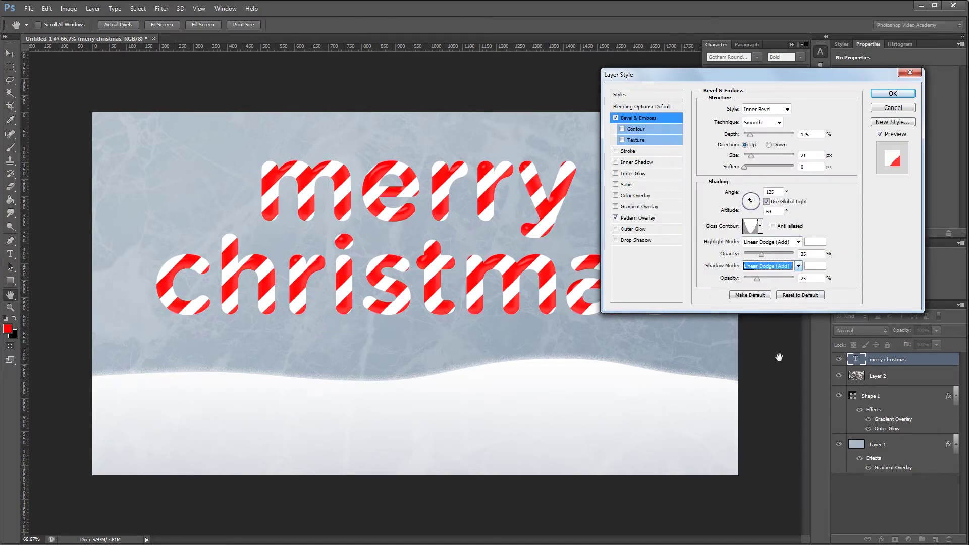
{"action": "double_click", "coordinate": [819, 254]}
{"action": "type", "text": "65"}
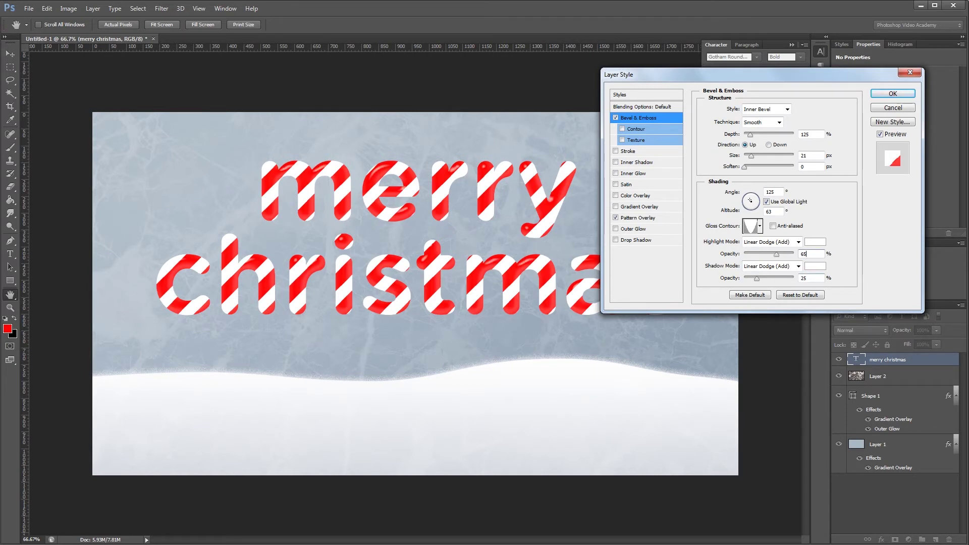
{"action": "double_click", "coordinate": [803, 278]}
{"action": "type", "text": "55"}
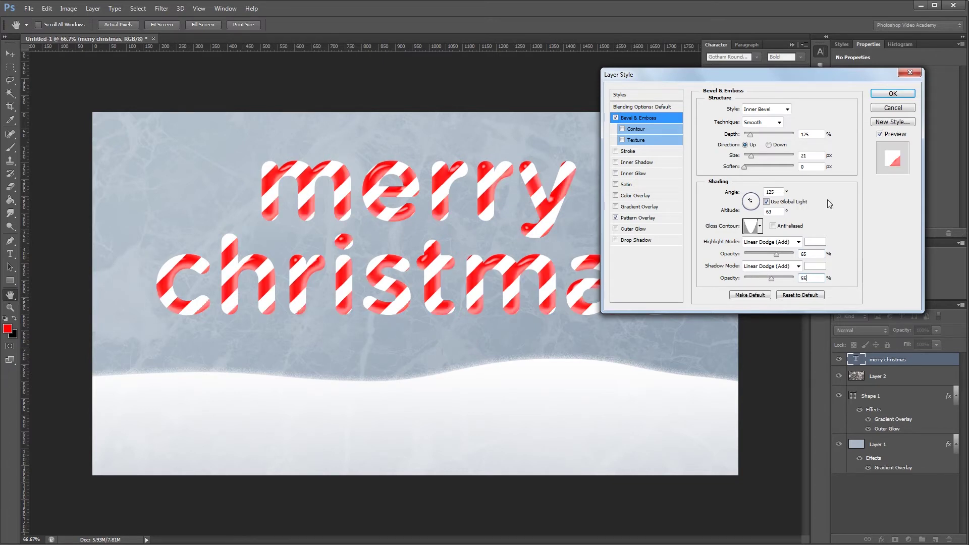
- Add an Inner Shadow to the text with the Linear Burn blend mode and 50% opacity
{"action": "left_click", "coordinate": [637, 162]}
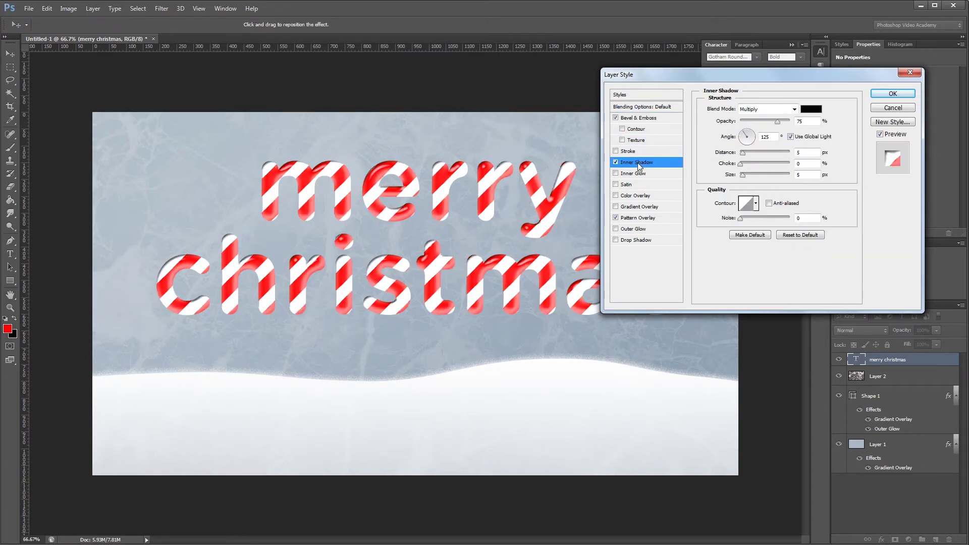
{"action": "left_click", "coordinate": [757, 109]}
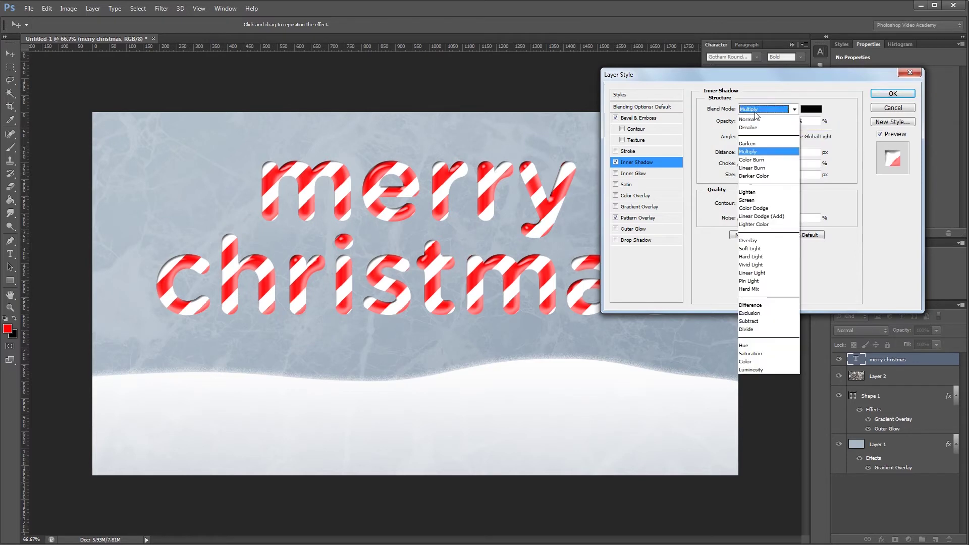
{"action": "left_click", "coordinate": [759, 169]}
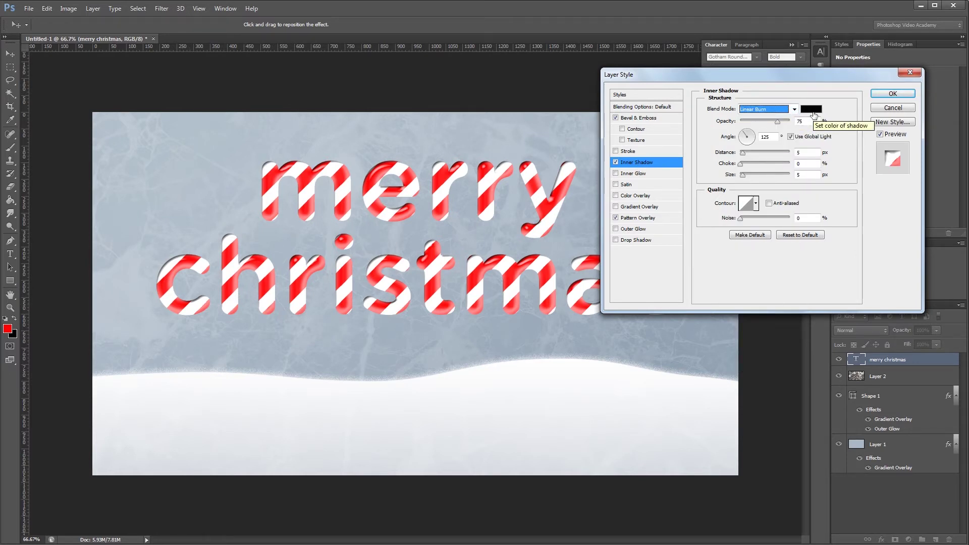
{"action": "key", "text": "Tab"}
{"action": "type", "text": "50"}
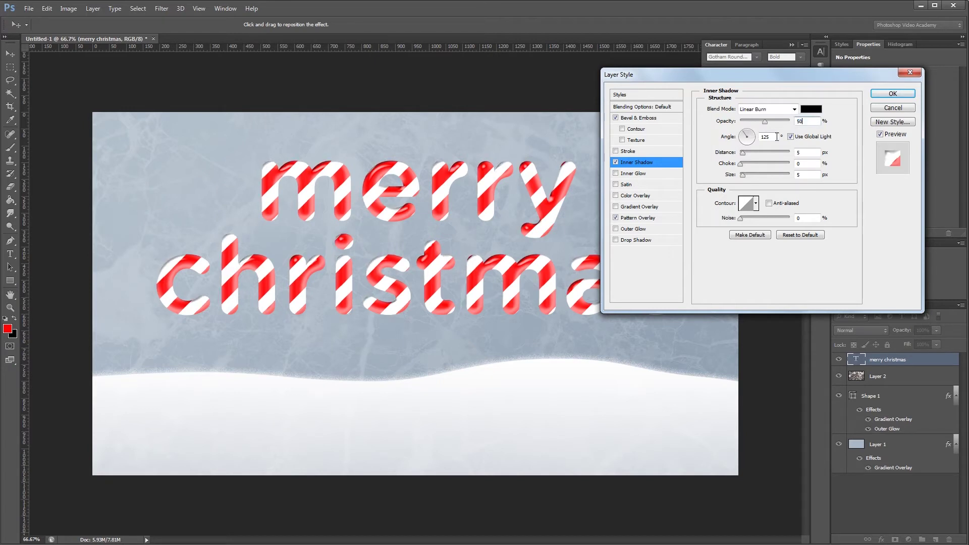
- Disable global light for the inner shadow and set its angle to -30°, distance to 12 px and size to 75 px
{"action": "left_click", "coordinate": [790, 136]}
{"action": "type", "text": "-30"}
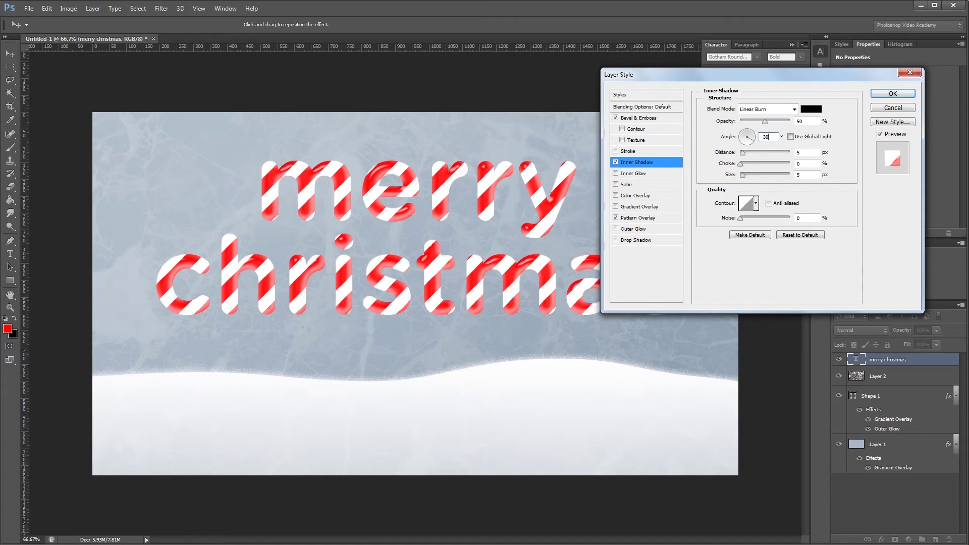
{"action": "type", "text": "12"}
{"action": "double_click", "coordinate": [808, 174]}
{"action": "type", "text": "75"}
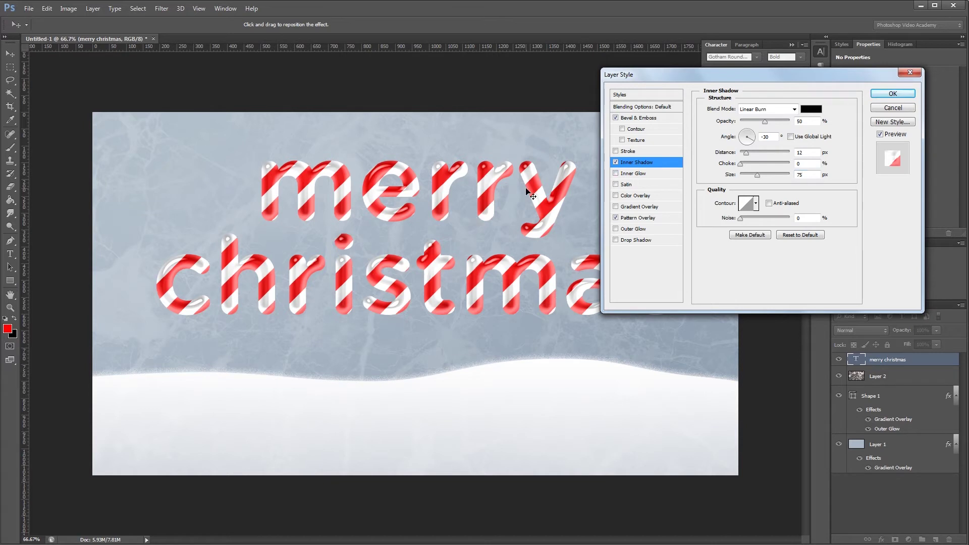
- Add a black Inner Glow in Linear Burn mode with opacity 25%, choke 12%, size 28 px and range 65%
{"action": "left_click", "coordinate": [631, 173]}
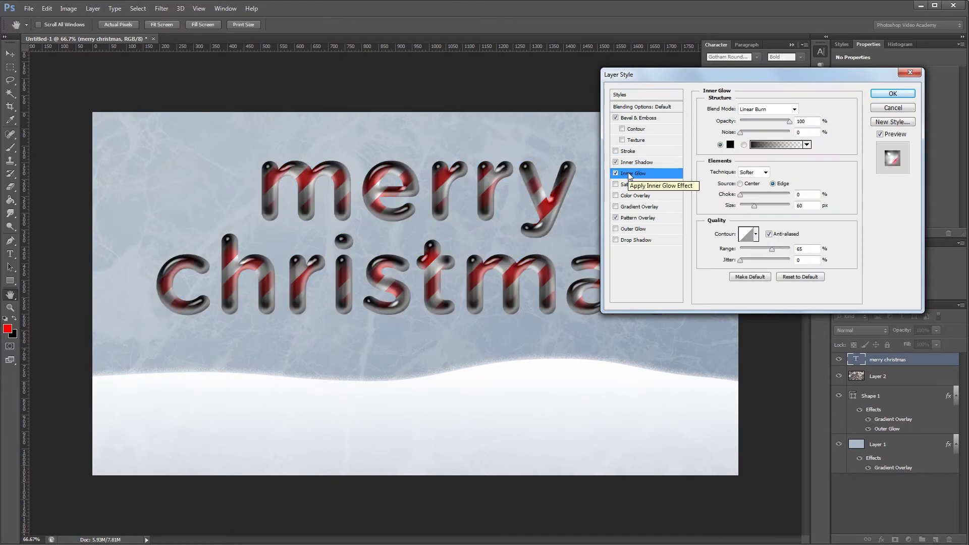
{"action": "left_click", "coordinate": [759, 109]}
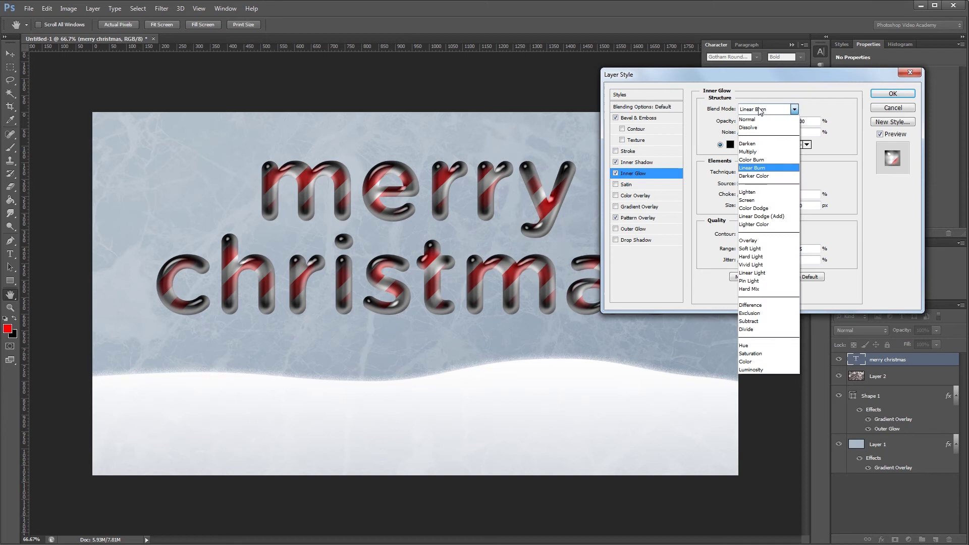
{"action": "left_click", "coordinate": [759, 109]}
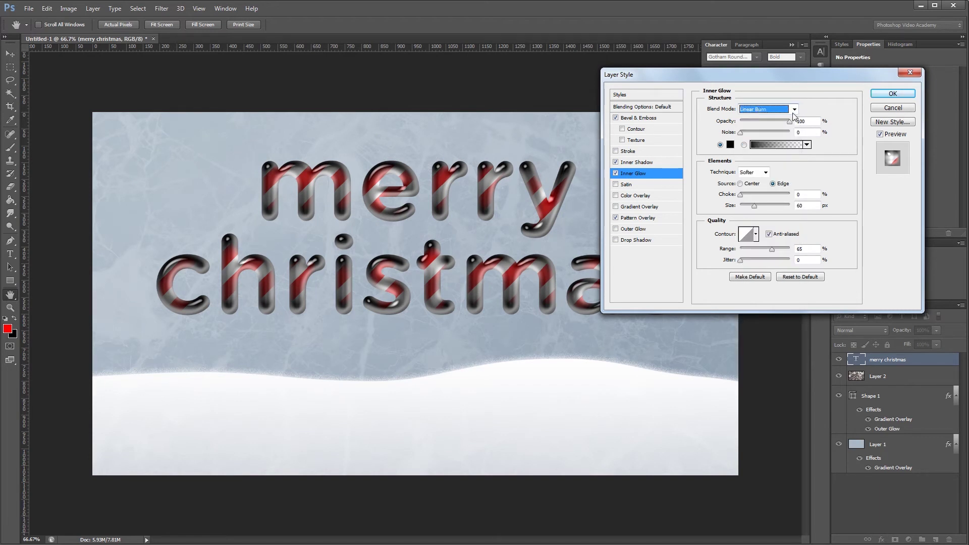
{"action": "type", "text": "25"}
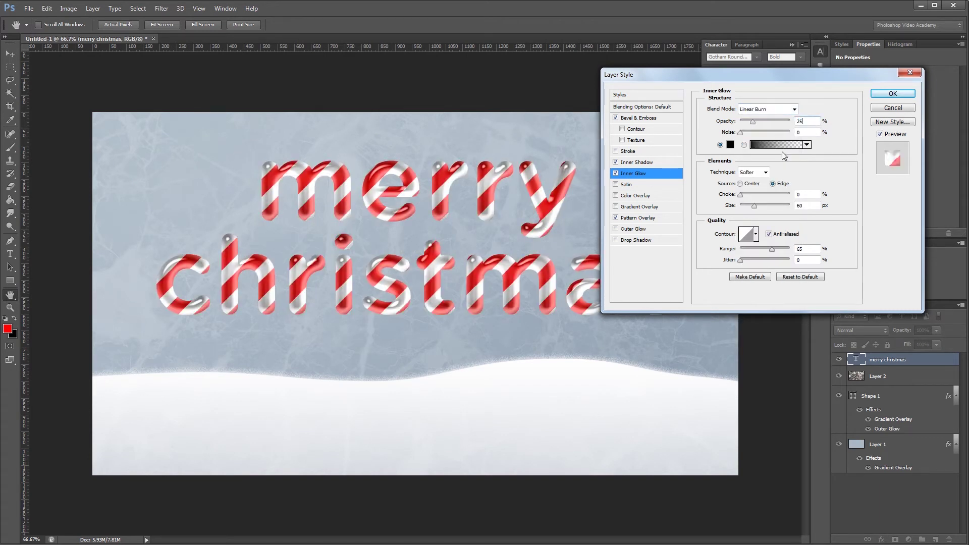
{"action": "double_click", "coordinate": [806, 194]}
{"action": "type", "text": "12"}
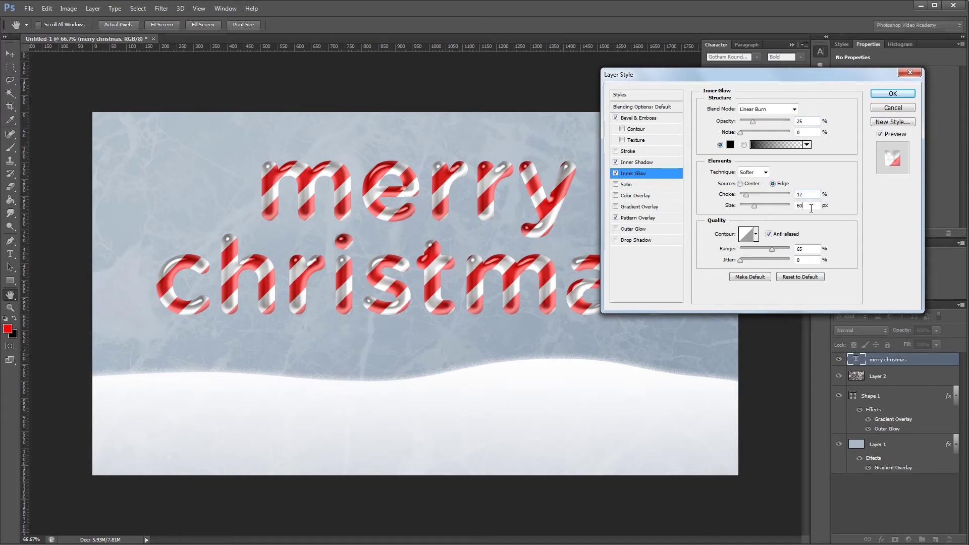
{"action": "double_click", "coordinate": [810, 206]}
{"action": "type", "text": "28"}
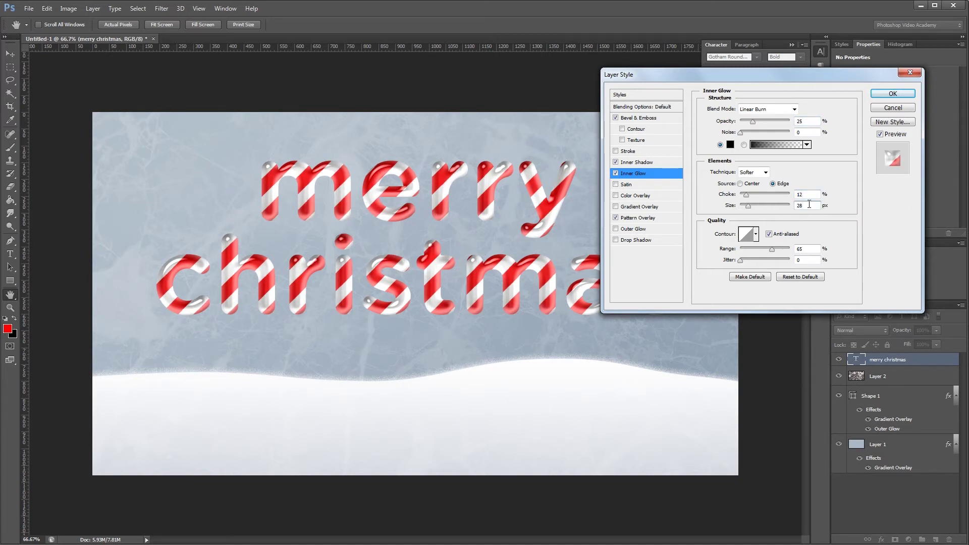
{"action": "double_click", "coordinate": [810, 249]}
{"action": "type", "text": "65"}
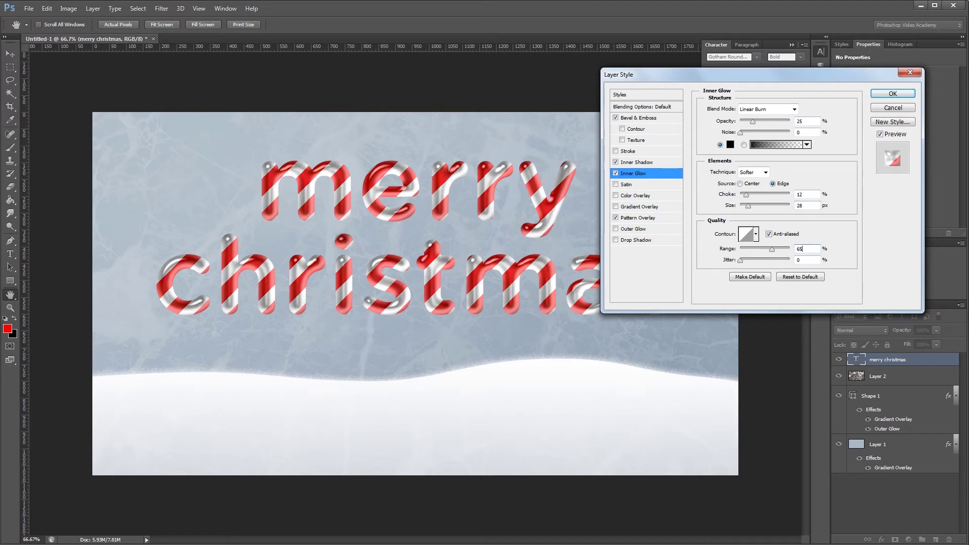
- Add a Satin effect to the text with the Linear Burn blend mode and 15% opacity
{"action": "left_click", "coordinate": [642, 184]}
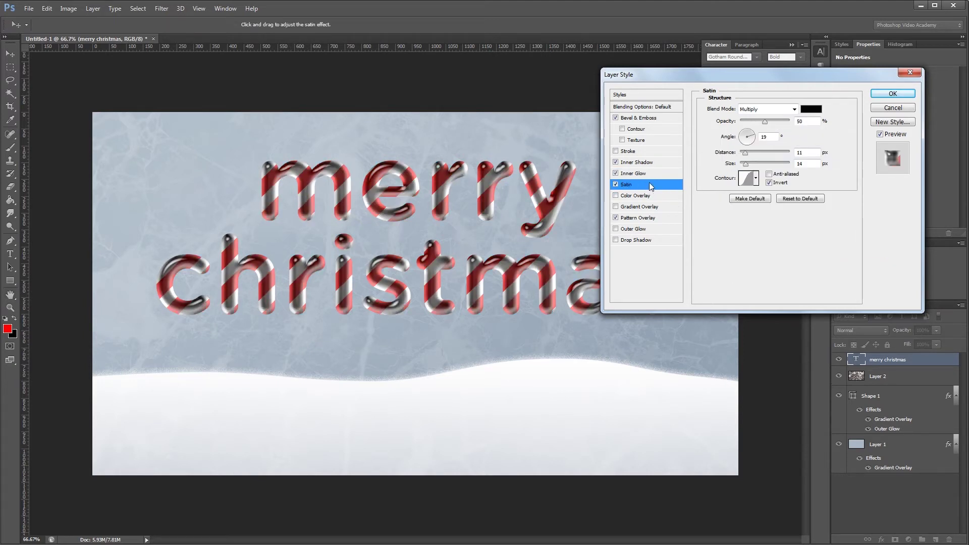
{"action": "left_click", "coordinate": [762, 109]}
{"action": "left_click", "coordinate": [765, 169]}
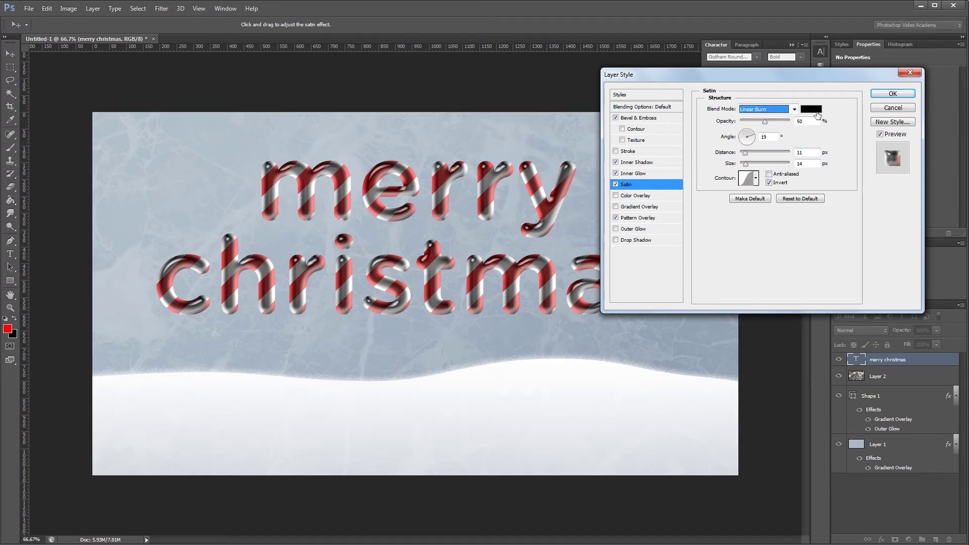
{"action": "double_click", "coordinate": [812, 121]}
{"action": "type", "text": "15"}
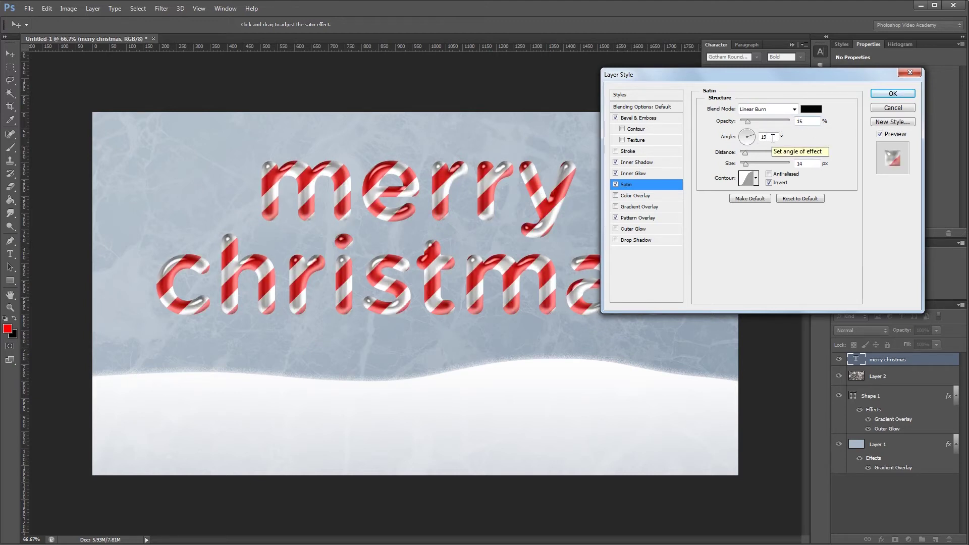
- Set the satin effect's distance to 215 px and size to 88 px
{"action": "key", "text": "Tab"}
{"action": "key", "text": "Tab"}
{"action": "left_click", "coordinate": [786, 152]}
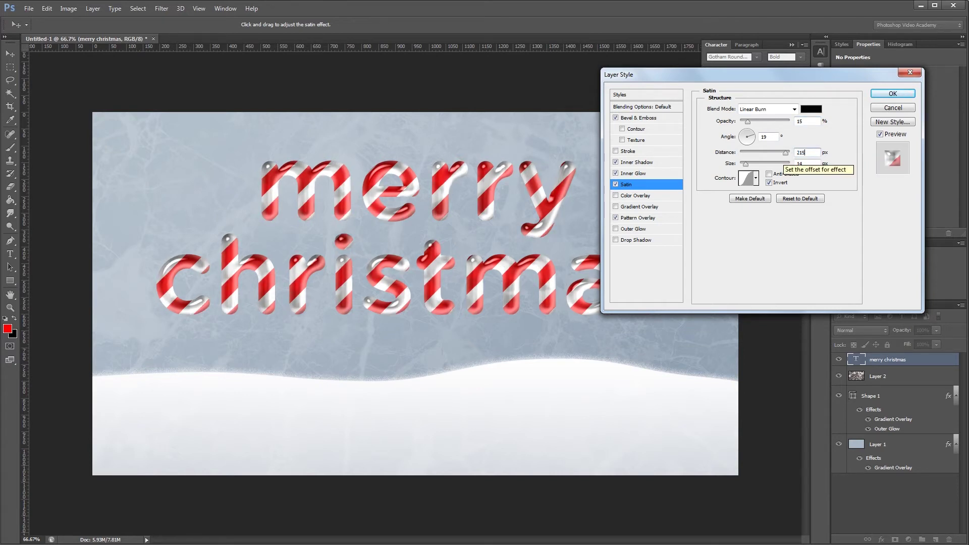
{"action": "key", "text": "Tab"}
{"action": "type", "text": "88"}
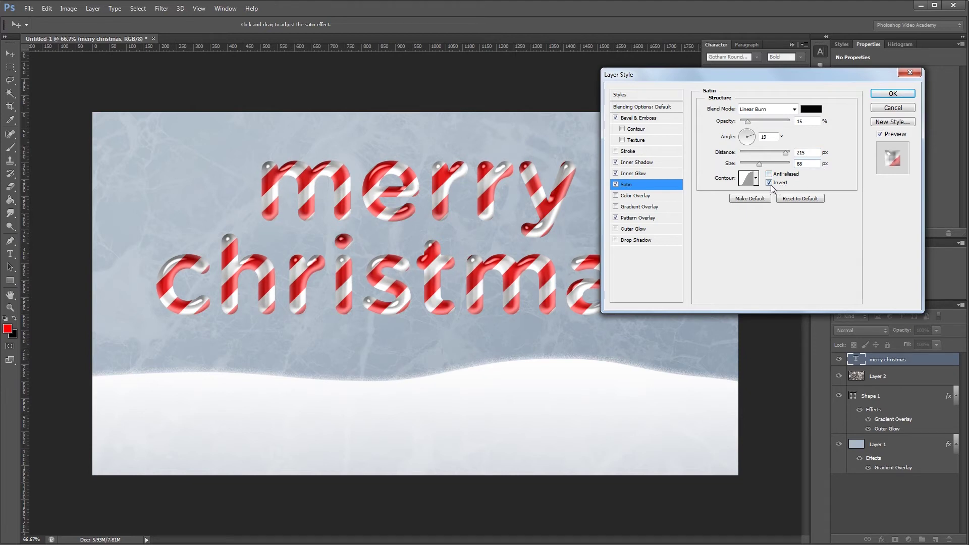
{"action": "left_click", "coordinate": [756, 180]}
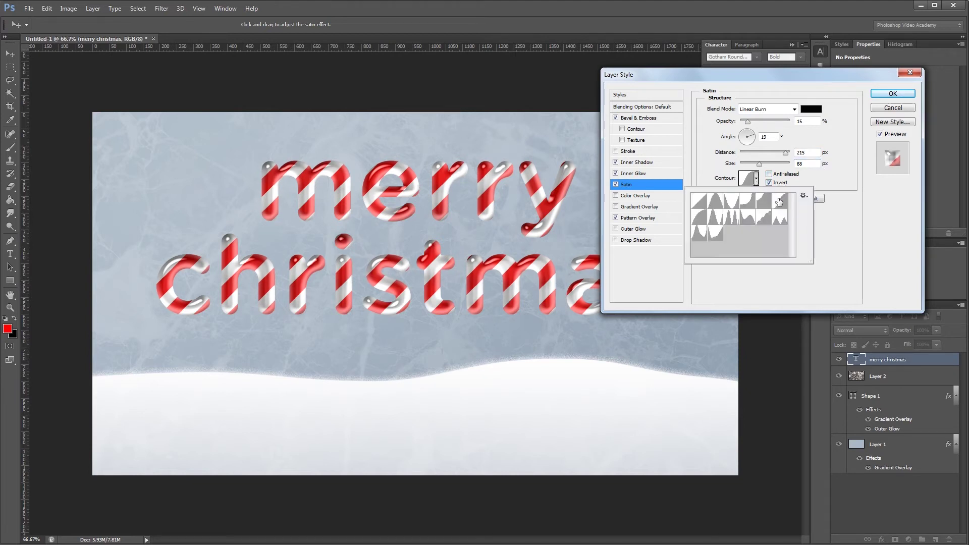
{"action": "left_click", "coordinate": [756, 180]}
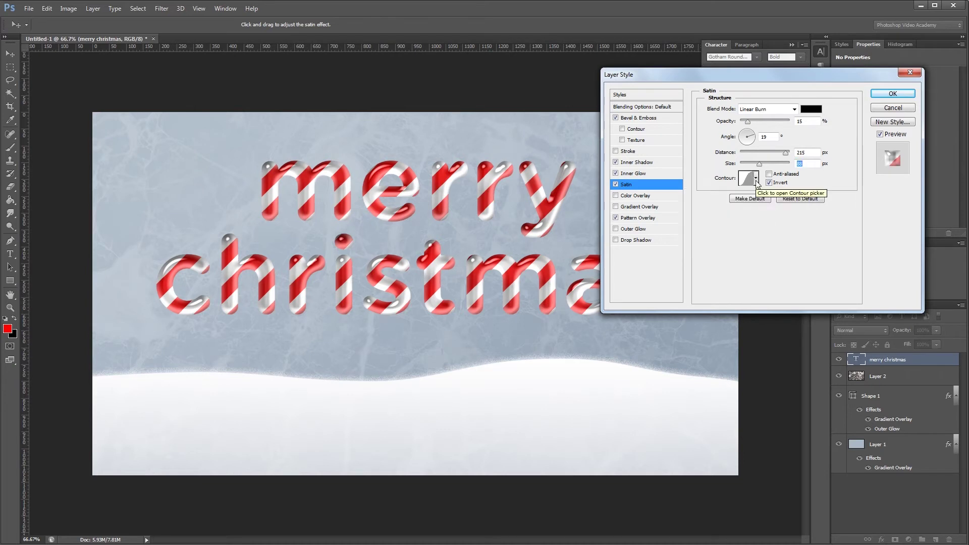
- Add a Drop Shadow in Linear Burn mode with opacity 40%, distance 5 px and size 15 px
{"action": "left_click", "coordinate": [650, 241]}
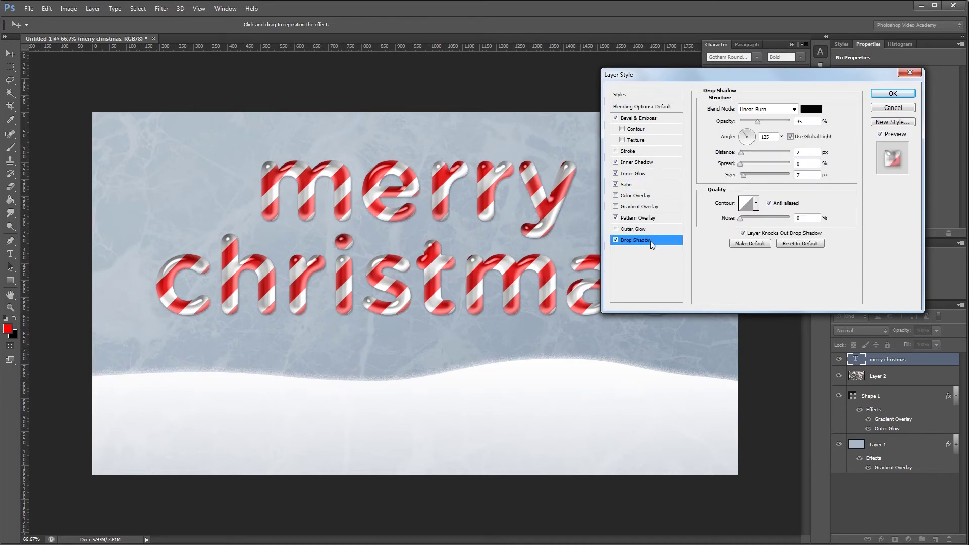
{"action": "left_click", "coordinate": [777, 112]}
{"action": "left_click", "coordinate": [778, 114]}
{"action": "key", "text": "Tab"}
{"action": "type", "text": "40"}
{"action": "double_click", "coordinate": [813, 152]}
{"action": "type", "text": "5"}
{"action": "key", "text": "Tab"}
{"action": "key", "text": "Tab"}
{"action": "type", "text": "15"}
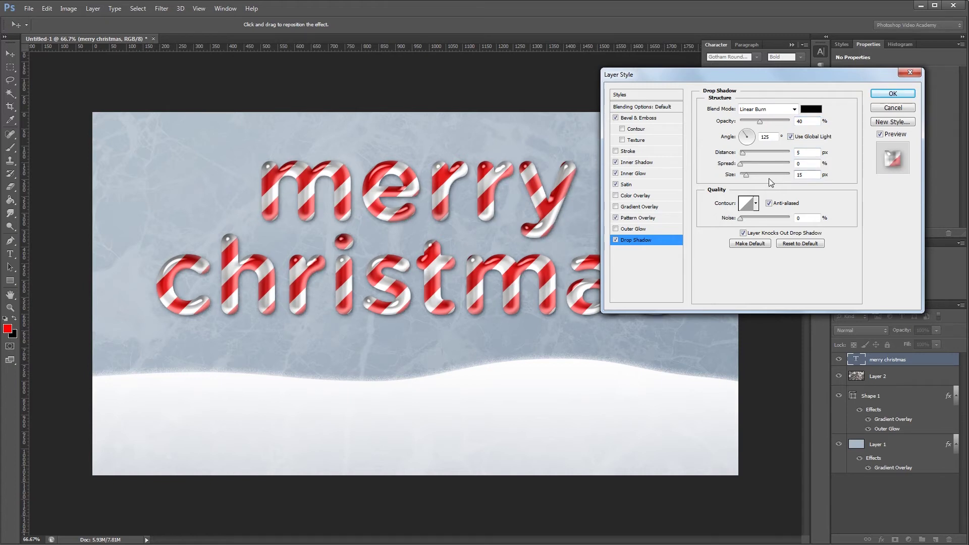
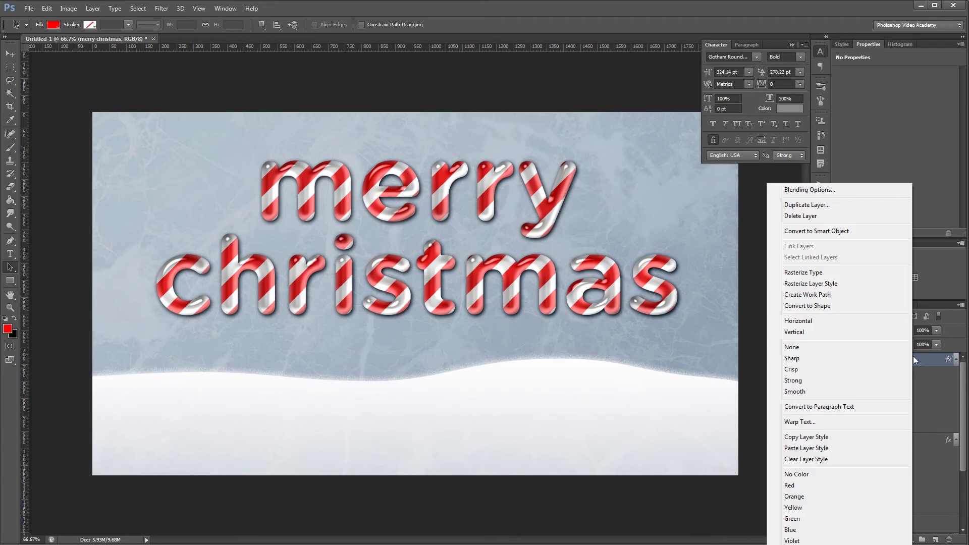
- Clear the layer style from the upper copy of the "merry christmas" text layer
{"action": "left_click", "coordinate": [822, 460]}
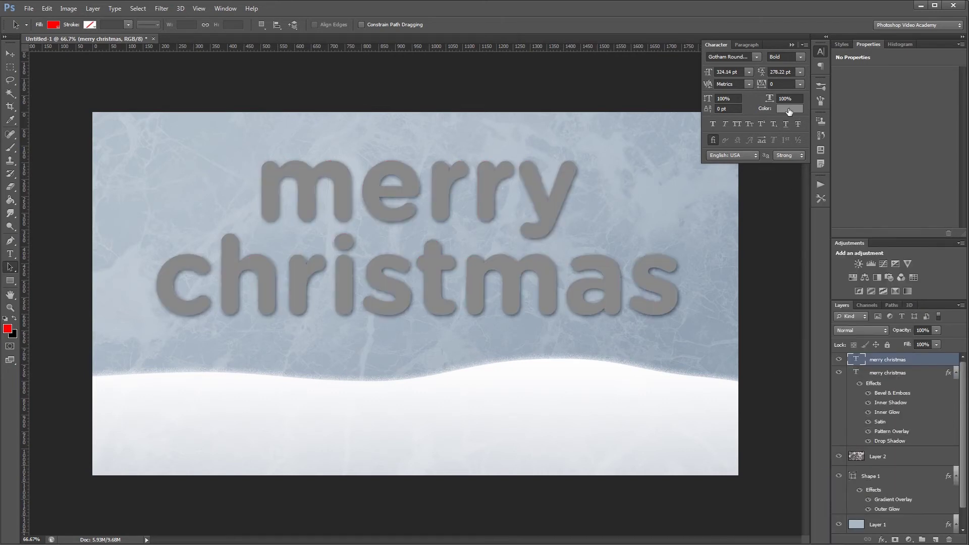
- Change the upper "merry christmas" text layer's color to light grey eeeeee
{"action": "left_click", "coordinate": [789, 109]}
{"action": "left_click", "coordinate": [840, 287]}
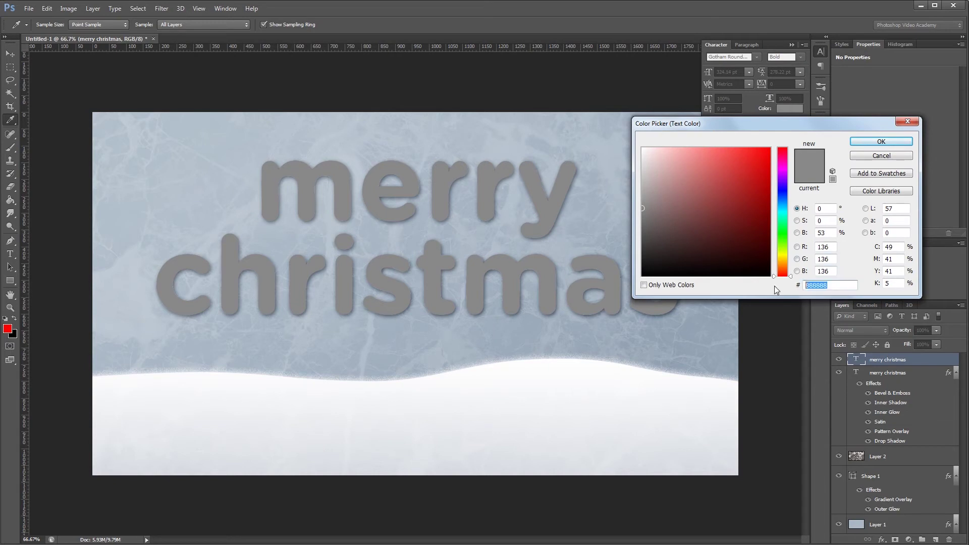
{"action": "type", "text": "eeeeee"}
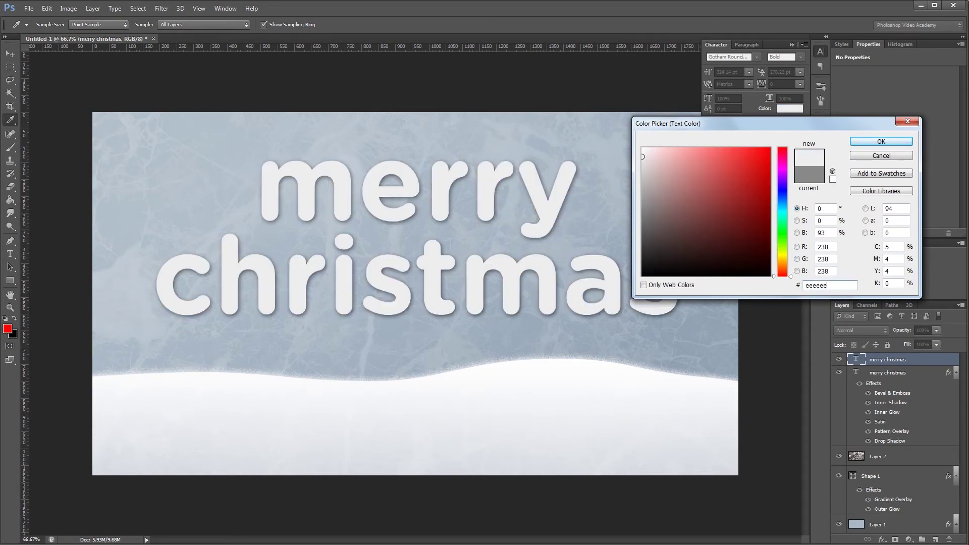
{"action": "left_click", "coordinate": [880, 143]}
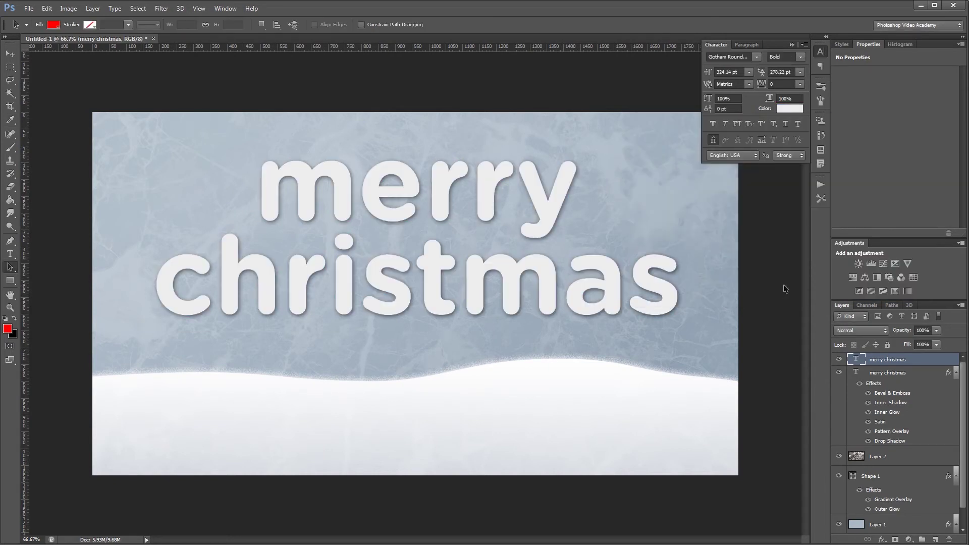
- Add a Reveal All vector mask to the upper "merry christmas" text layer
{"action": "left_click", "coordinate": [93, 9]}
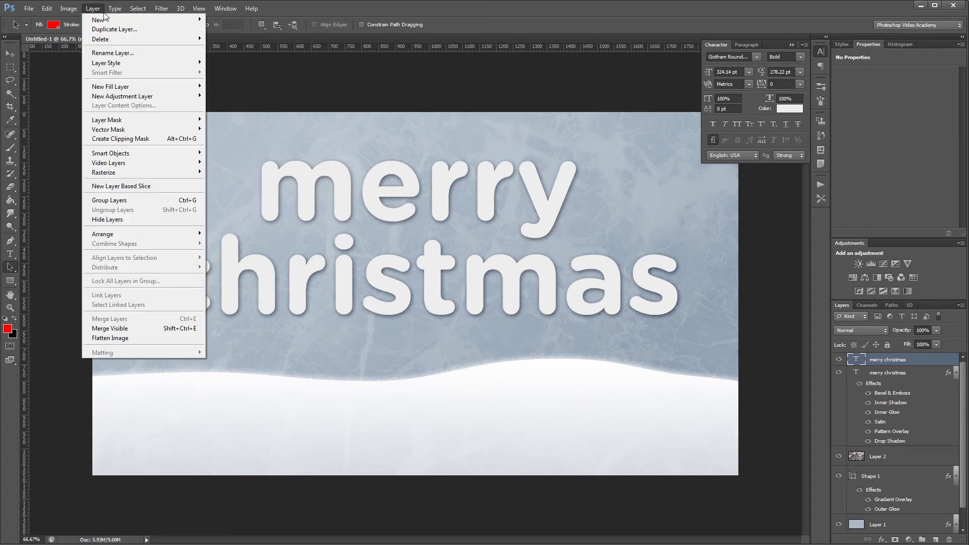
{"action": "mouse_move", "coordinate": [147, 129]}
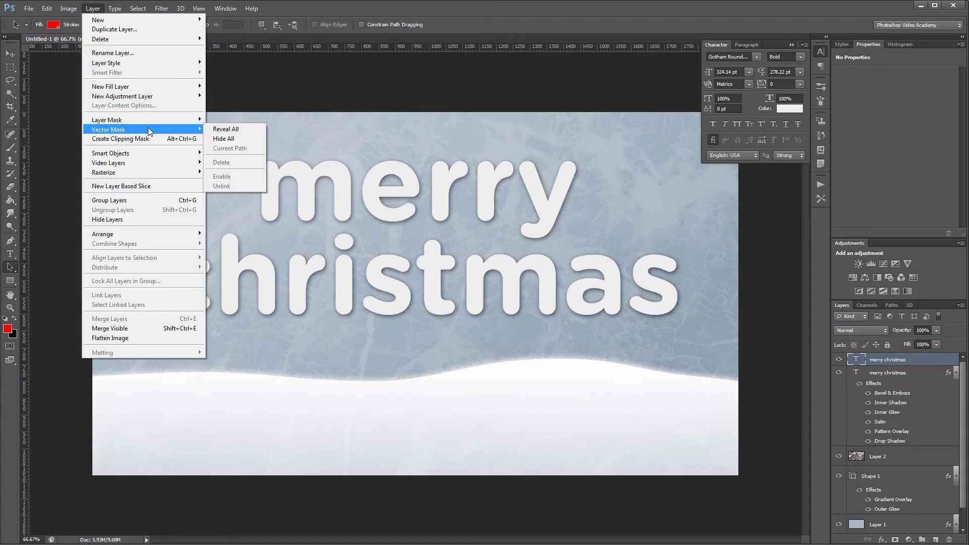
{"action": "left_click", "coordinate": [227, 133]}
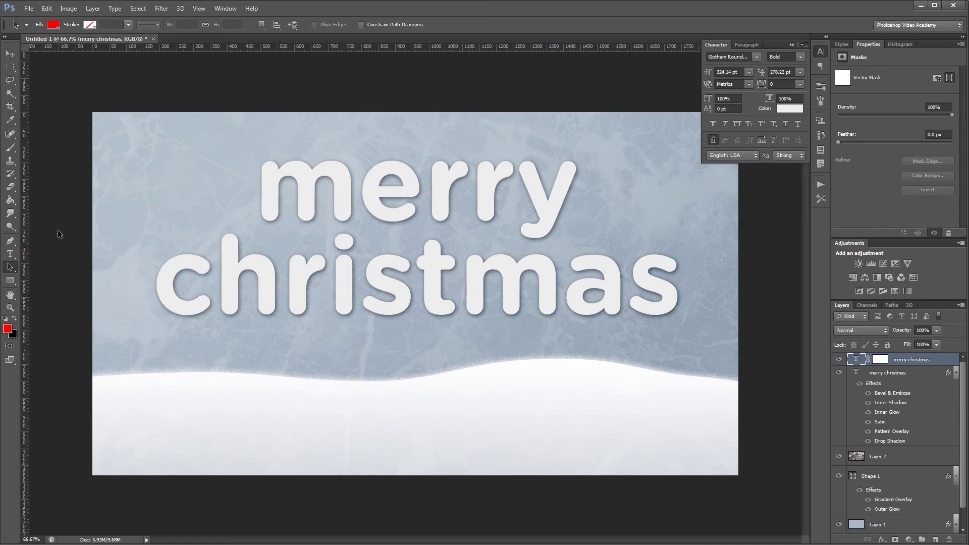
- Target the vector mask and draw a closed wavy Pen tool path in Path mode as a snow cap over the "m" of "merry"
{"action": "left_click", "coordinate": [11, 242]}
{"action": "left_click", "coordinate": [59, 27]}
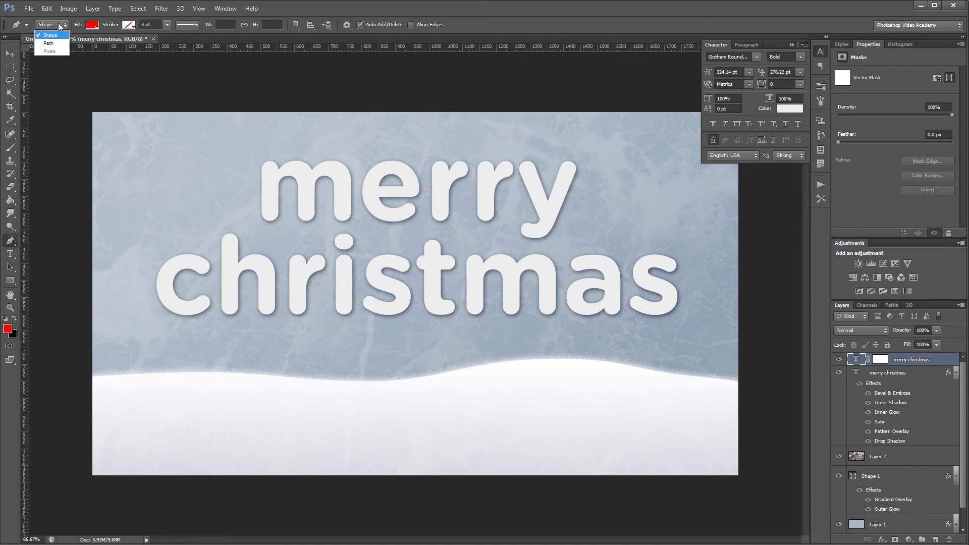
{"action": "left_click", "coordinate": [49, 43]}
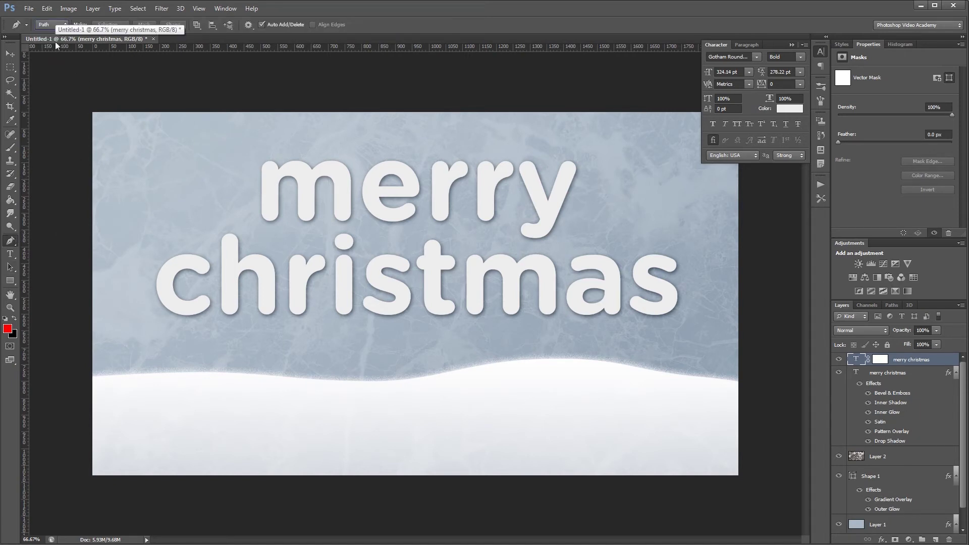
{"action": "left_click", "coordinate": [879, 359]}
{"action": "key", "text": "ctrl+plus"}
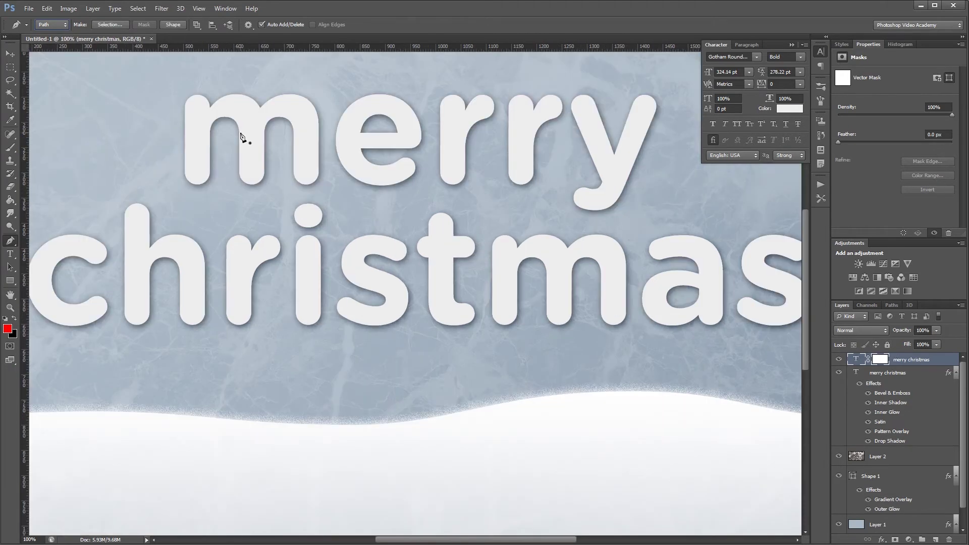
{"action": "left_click_drag", "start_coordinate": [245, 146], "coordinate": [360, 271]}
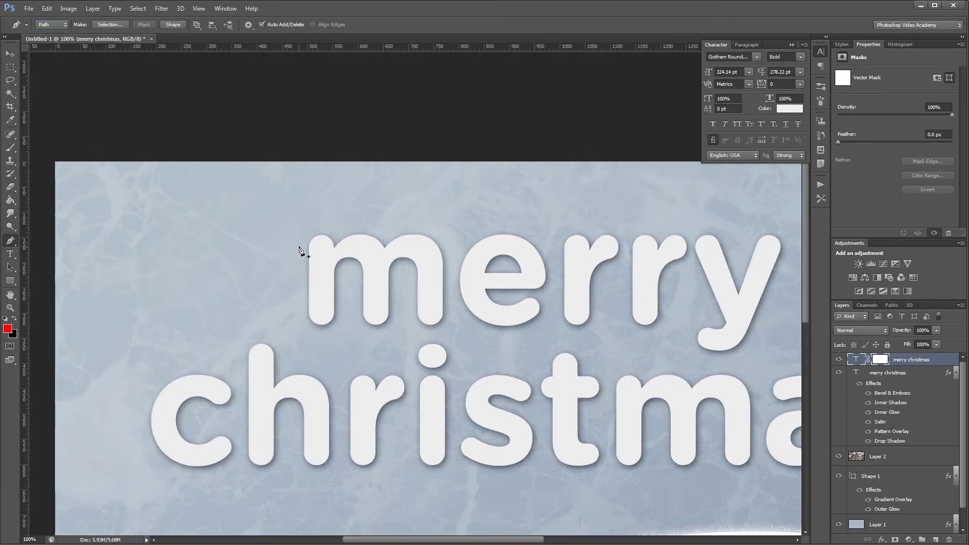
{"action": "left_click_drag", "start_coordinate": [311, 255], "coordinate": [325, 224]}
{"action": "left_click", "coordinate": [389, 251]}
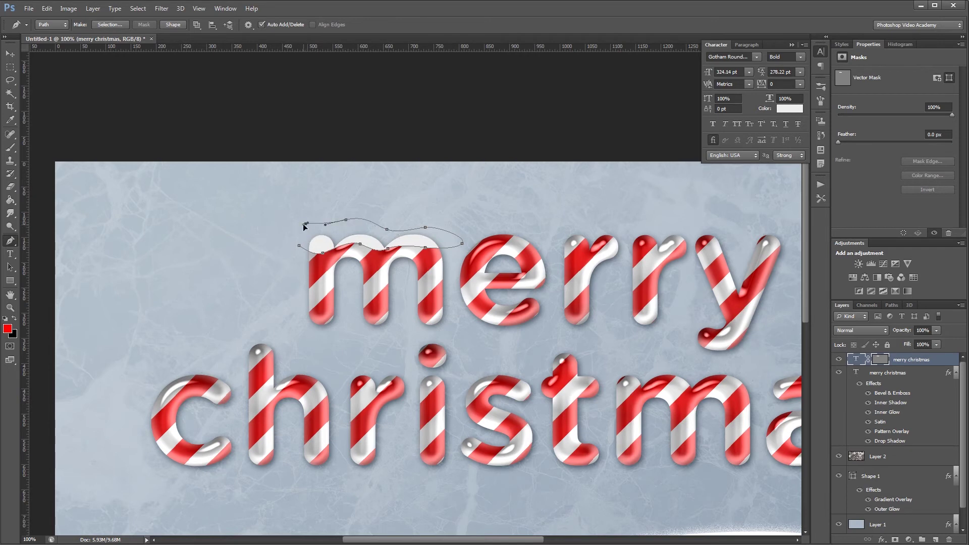
{"action": "left_click", "coordinate": [300, 246]}
- Draw a closed snow-cap path on the vector mask over the top of the "e" in "merry"
{"action": "left_click", "coordinate": [464, 250]}
{"action": "left_click", "coordinate": [484, 253]}
{"action": "left_click", "coordinate": [510, 244]}
{"action": "left_click", "coordinate": [527, 244]}
{"action": "left_click", "coordinate": [553, 238]}
{"action": "left_click_drag", "start_coordinate": [553, 238], "coordinate": [557, 240]}
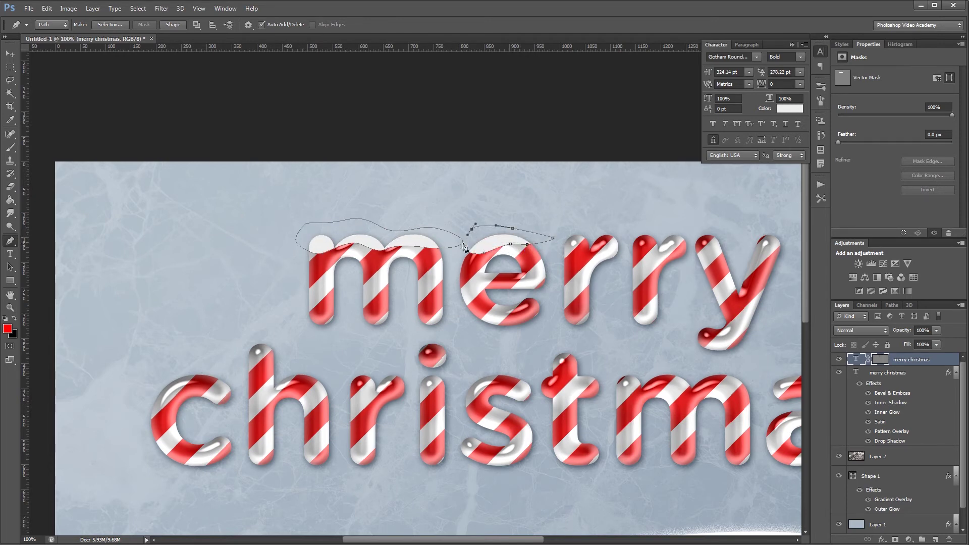
{"action": "left_click", "coordinate": [464, 249]}
- Draw a small closed snow path on the vector mask along the crossbar inside the "e" of "merry"
{"action": "left_click", "coordinate": [483, 277]}
{"action": "left_click", "coordinate": [499, 265]}
{"action": "left_click", "coordinate": [511, 269]}
{"action": "left_click", "coordinate": [524, 275]}
{"action": "left_click", "coordinate": [483, 276]}
- Draw a closed snow-cap path on the vector mask over the first "r" of "merry"
{"action": "left_click_drag", "start_coordinate": [560, 273], "coordinate": [379, 283]}
{"action": "left_click", "coordinate": [378, 261]}
{"action": "left_click", "coordinate": [399, 257]}
{"action": "left_click", "coordinate": [432, 253]}
{"action": "left_click", "coordinate": [441, 239]}
{"action": "left_click", "coordinate": [375, 233]}
{"action": "left_click", "coordinate": [377, 261]}
- Draw closed snow-cap paths on the vector mask over the second "r" and the left arm of the "y" in "merry"
{"action": "left_click", "coordinate": [450, 255]}
{"action": "left_click", "coordinate": [504, 249]}
{"action": "left_click", "coordinate": [480, 230]}
{"action": "left_click", "coordinate": [450, 255]}
{"action": "left_click", "coordinate": [511, 255]}
{"action": "left_click", "coordinate": [546, 237]}
{"action": "left_click", "coordinate": [512, 258]}
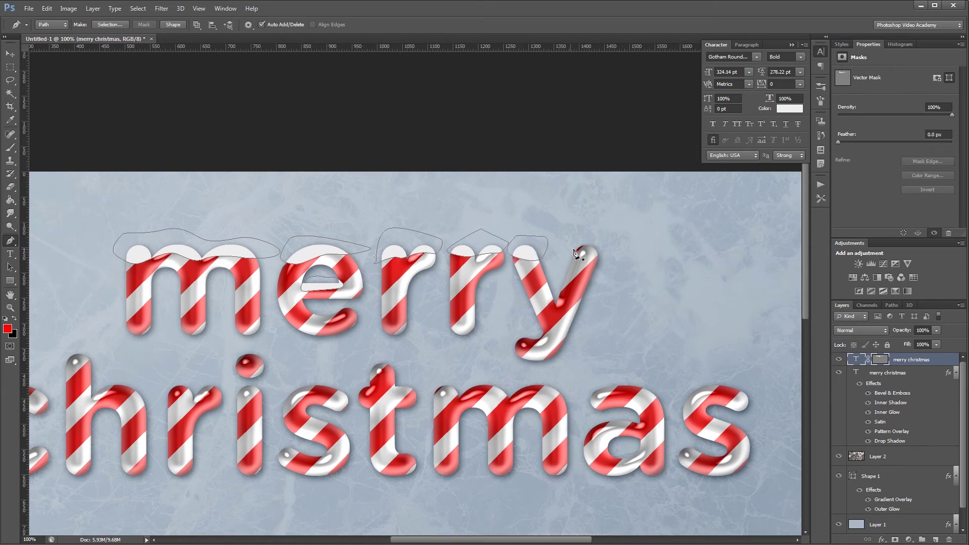
- Draw closed snow paths on the vector mask over the top and the lower inner curve of the "c" in "christmas"
{"action": "left_click_drag", "start_coordinate": [295, 357], "coordinate": [618, 322]}
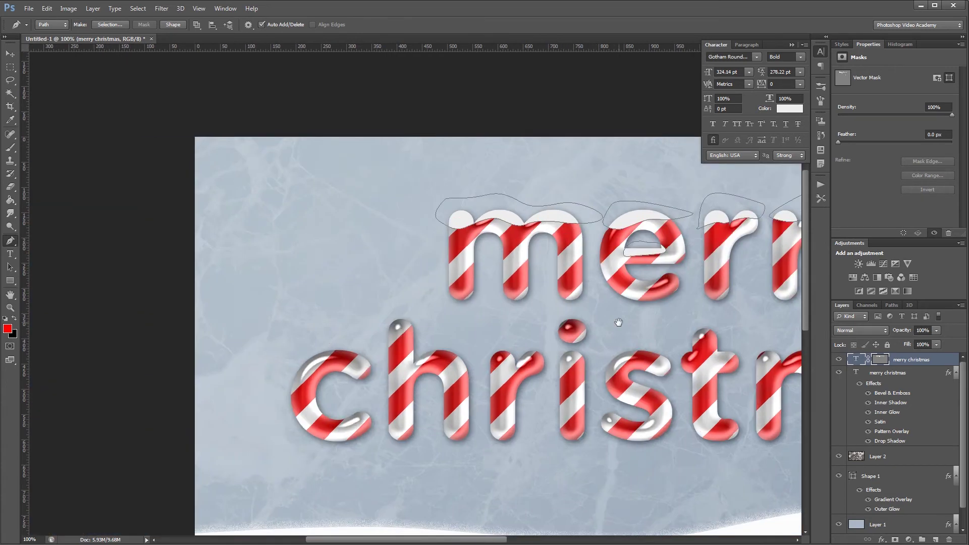
{"action": "left_click_drag", "start_coordinate": [310, 362], "coordinate": [272, 337]}
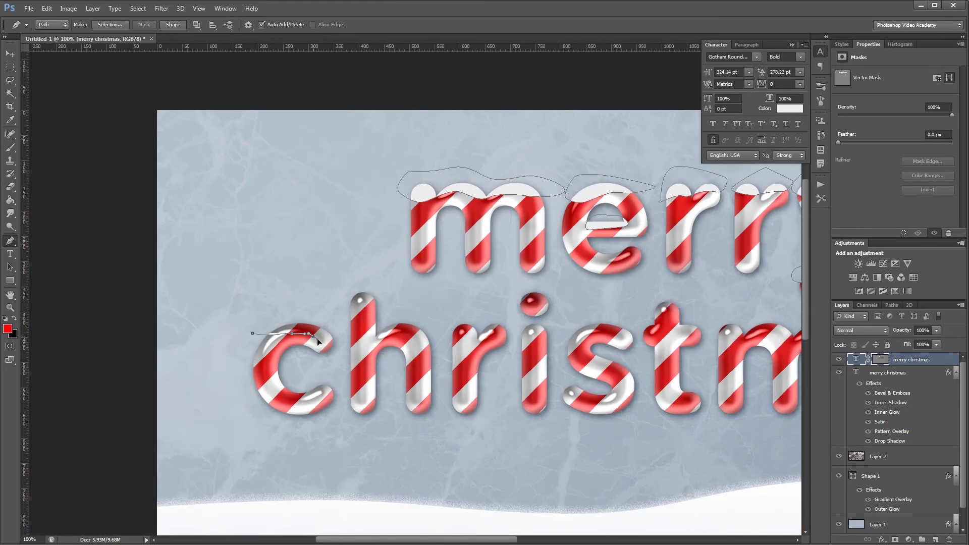
{"action": "left_click", "coordinate": [340, 326]}
{"action": "left_click", "coordinate": [252, 333]}
{"action": "left_click_drag", "start_coordinate": [297, 399], "coordinate": [324, 379]}
{"action": "left_click", "coordinate": [287, 376]}
{"action": "left_click", "coordinate": [337, 391]}
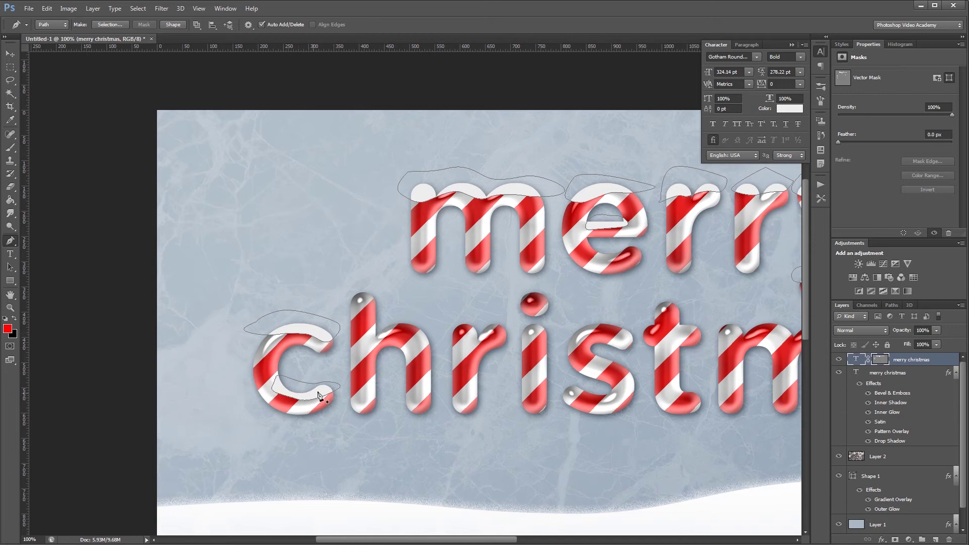
- Draw closed snow-cap paths on the vector mask over the stem and the shoulder of the "h" in "christmas"
{"action": "left_click", "coordinate": [344, 307]}
{"action": "left_click_drag", "start_coordinate": [356, 292], "coordinate": [364, 289]}
{"action": "left_click", "coordinate": [384, 296]}
{"action": "left_click", "coordinate": [380, 306]}
{"action": "left_click", "coordinate": [345, 308]}
{"action": "left_click", "coordinate": [374, 334]}
{"action": "left_click", "coordinate": [419, 316]}
{"action": "left_click", "coordinate": [433, 329]}
{"action": "left_click", "coordinate": [375, 334]}
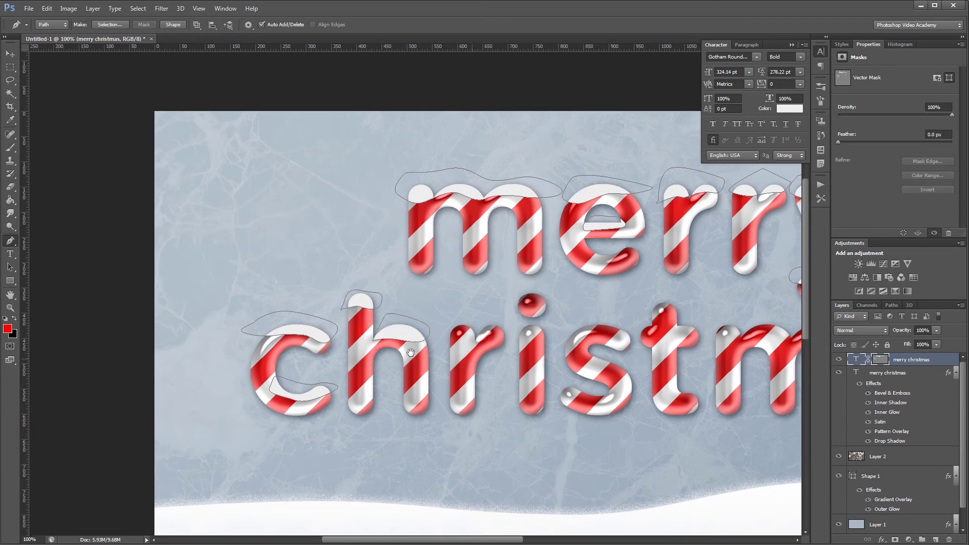
- Draw closed snow-cap paths on the vector mask over the "r" and the dot of the "i" in "christmas"
{"action": "left_click_drag", "start_coordinate": [498, 330], "coordinate": [396, 320]}
{"action": "left_click", "coordinate": [451, 323]}
{"action": "left_click", "coordinate": [513, 325]}
{"action": "left_click", "coordinate": [459, 343]}
{"action": "left_click", "coordinate": [348, 332]}
{"action": "left_click", "coordinate": [436, 275]}
{"action": "left_click", "coordinate": [454, 285]}
{"action": "left_click", "coordinate": [407, 293]}
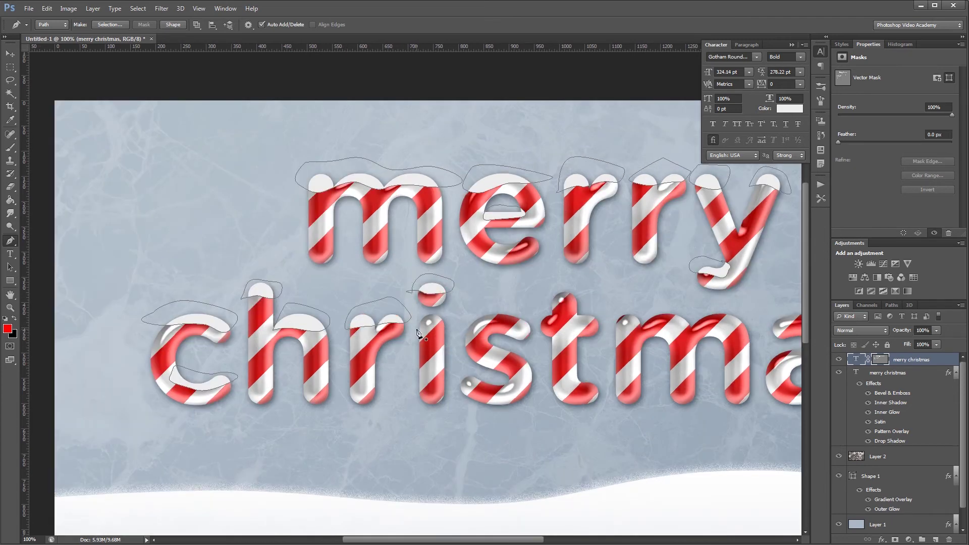
- Draw closed snow paths on the vector mask over the "i" stem and the top, middle and lower curves of the first "s" in "christmas"
{"action": "left_click", "coordinate": [416, 319]}
{"action": "left_click", "coordinate": [448, 321]}
{"action": "left_click", "coordinate": [416, 319]}
{"action": "left_click_drag", "start_coordinate": [486, 332], "coordinate": [451, 328]}
{"action": "left_click", "coordinate": [487, 330]}
{"action": "left_click", "coordinate": [454, 338]}
{"action": "left_click", "coordinate": [499, 351]}
{"action": "left_click", "coordinate": [492, 361]}
{"action": "left_click", "coordinate": [418, 385]}
{"action": "left_click", "coordinate": [425, 367]}
- Draw closed snow paths on the vector mask over the top, crossbar and foot of the "t" in "christmas"
{"action": "left_click_drag", "start_coordinate": [522, 303], "coordinate": [415, 319]}
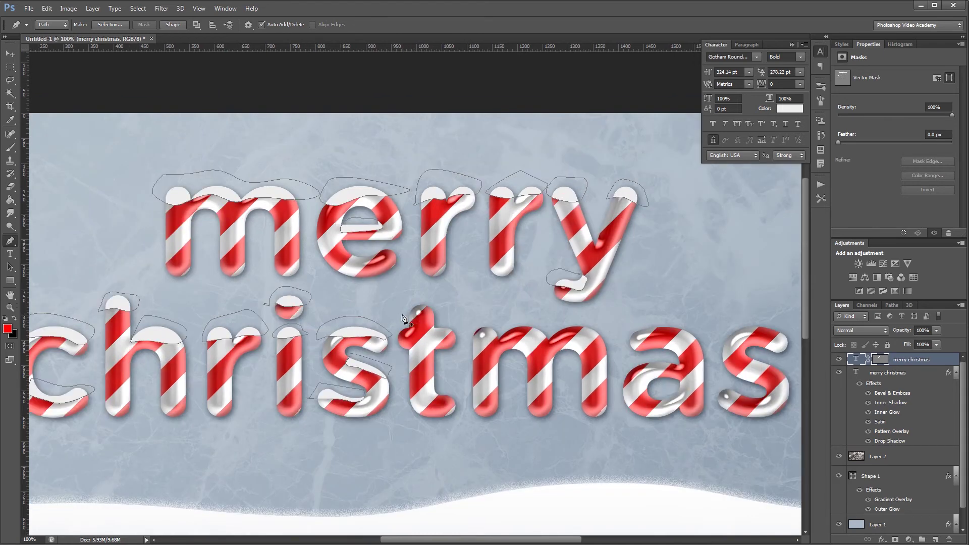
{"action": "left_click", "coordinate": [405, 313]}
{"action": "left_click", "coordinate": [398, 333]}
{"action": "left_click", "coordinate": [433, 328]}
{"action": "left_click", "coordinate": [461, 329]}
{"action": "left_click", "coordinate": [448, 389]}
- Draw closed snow paths on the vector mask over the "m" and the "a" of "christmas", including the inside of the "a"
{"action": "left_click_drag", "start_coordinate": [481, 333], "coordinate": [368, 342]}
{"action": "left_click", "coordinate": [360, 343]}
{"action": "left_click", "coordinate": [499, 333]}
{"action": "left_click_drag", "start_coordinate": [499, 377], "coordinate": [356, 378]}
{"action": "left_click", "coordinate": [368, 363]}
{"action": "left_click", "coordinate": [423, 371]}
{"action": "left_click", "coordinate": [424, 396]}
{"action": "left_click", "coordinate": [413, 405]}
{"action": "left_click_drag", "start_coordinate": [398, 408], "coordinate": [399, 399]}
{"action": "left_click", "coordinate": [383, 397]}
- Draw closed snow paths on the vector mask over the final "s" of "christmas", then switch to the Move tool and deselect the layer
{"action": "left_click", "coordinate": [457, 342]}
{"action": "left_click", "coordinate": [509, 324]}
{"action": "left_click", "coordinate": [539, 345]}
{"action": "left_click", "coordinate": [469, 393]}
{"action": "left_click", "coordinate": [482, 406]}
{"action": "left_click_drag", "start_coordinate": [504, 398], "coordinate": [471, 341]}
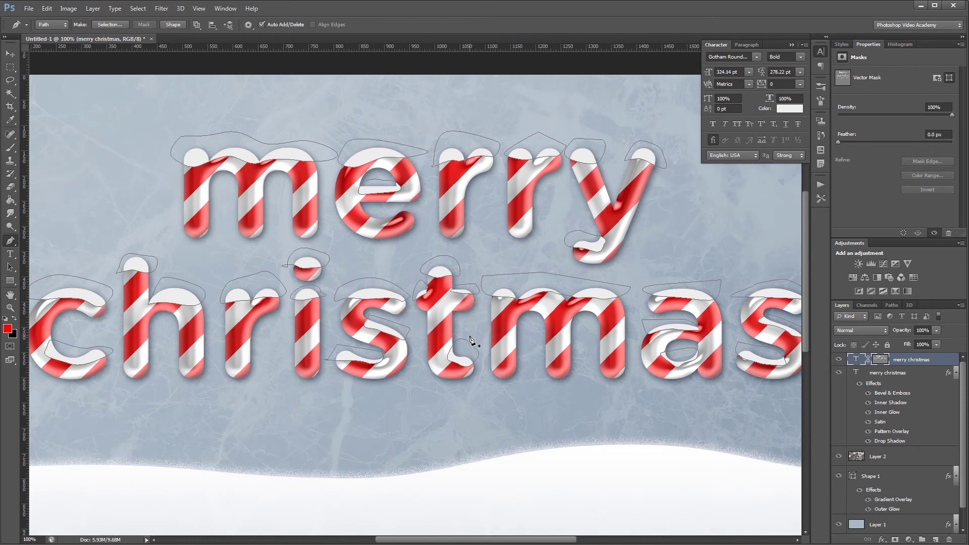
{"action": "key", "text": "ctrl+minus"}
{"action": "left_click", "coordinate": [4, 55]}
{"action": "left_click", "coordinate": [430, 96]}
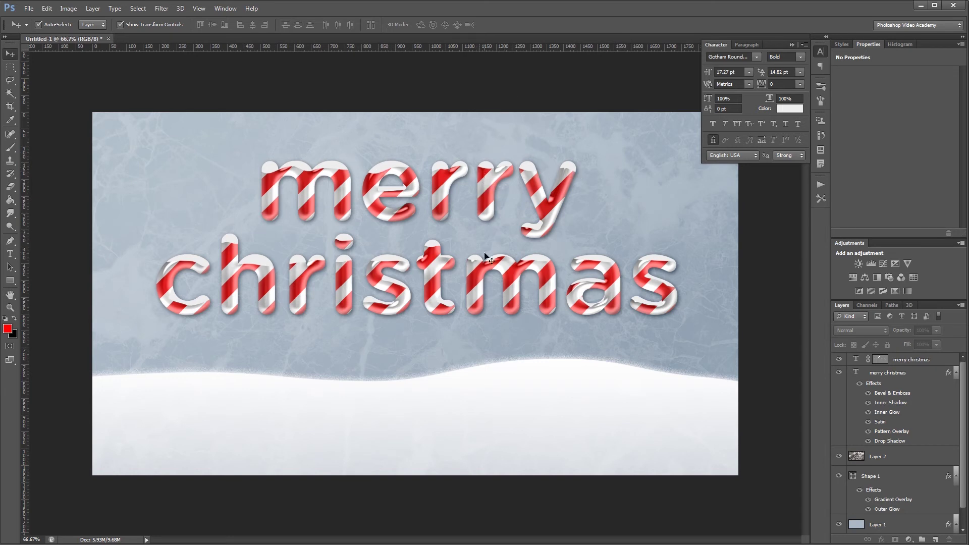
- Add Bevel & Emboss to the masked text layer with size 10 px, soften 1 px, altitude 40° and global light off
{"action": "double_click", "coordinate": [947, 365]}
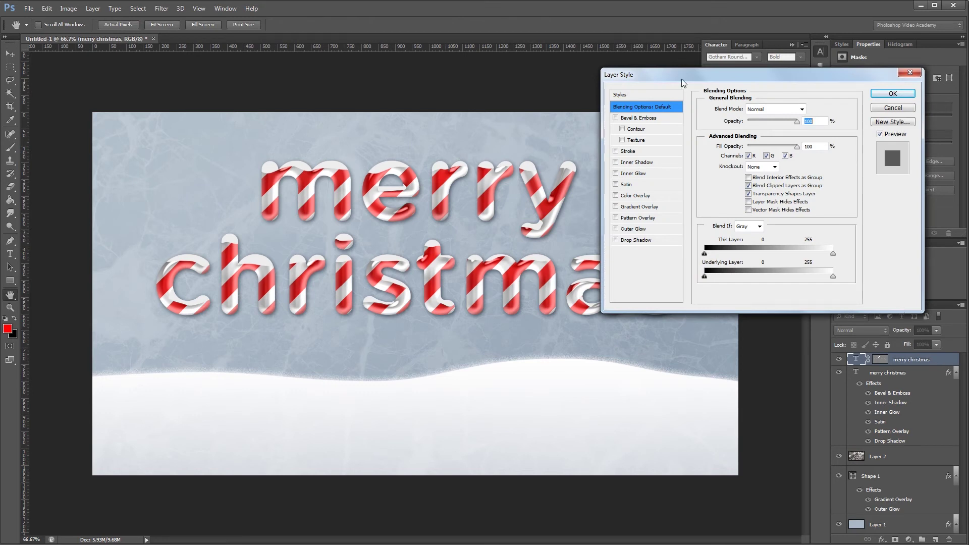
{"action": "left_click", "coordinate": [638, 118]}
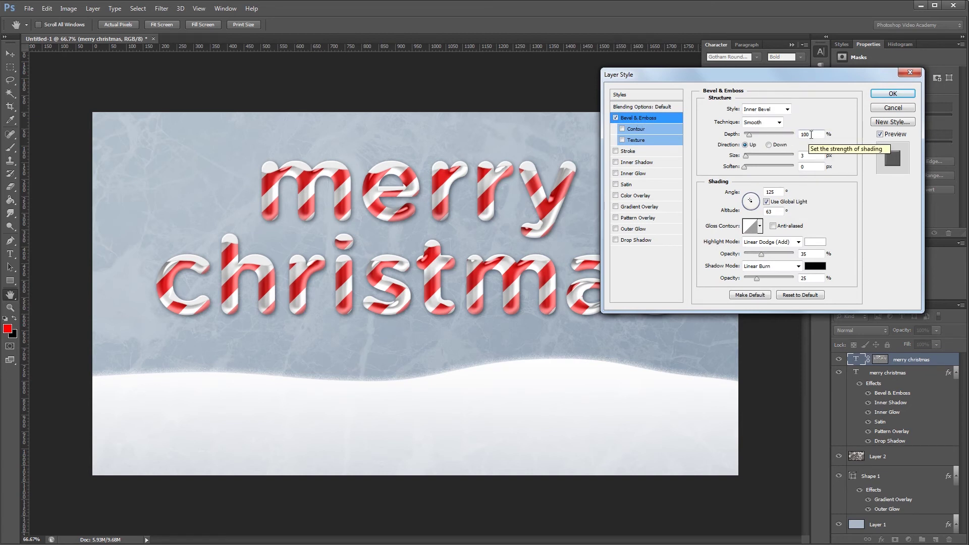
{"action": "type", "text": "10"}
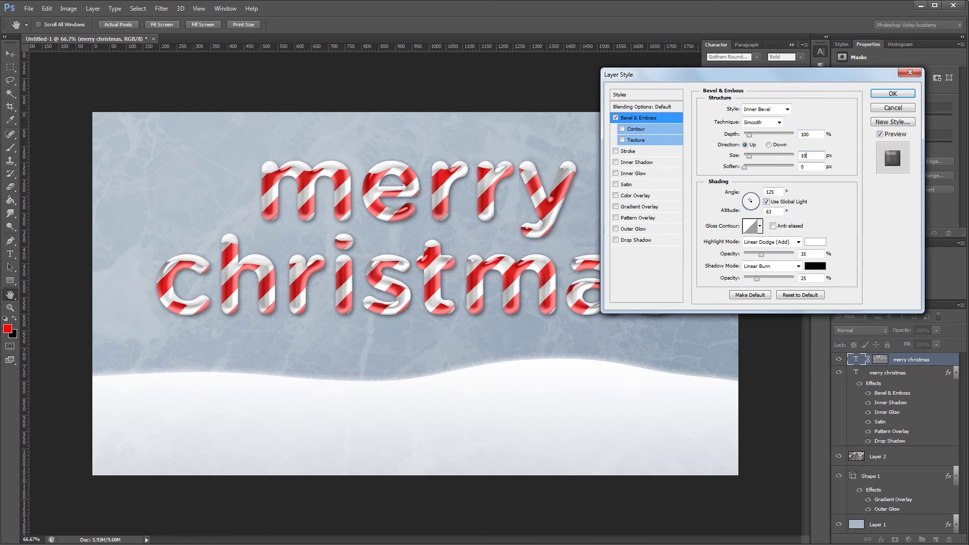
{"action": "left_click", "coordinate": [818, 168]}
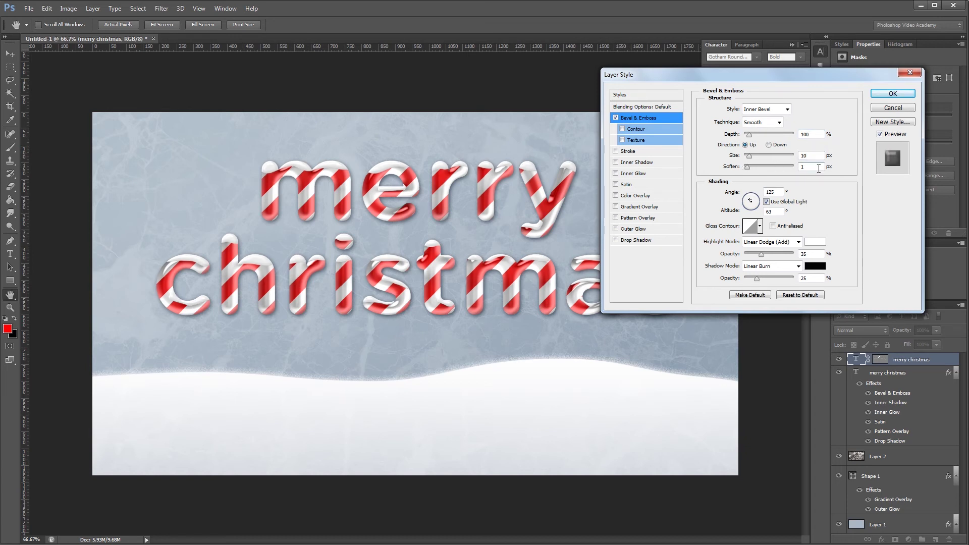
{"action": "left_click", "coordinate": [766, 202]}
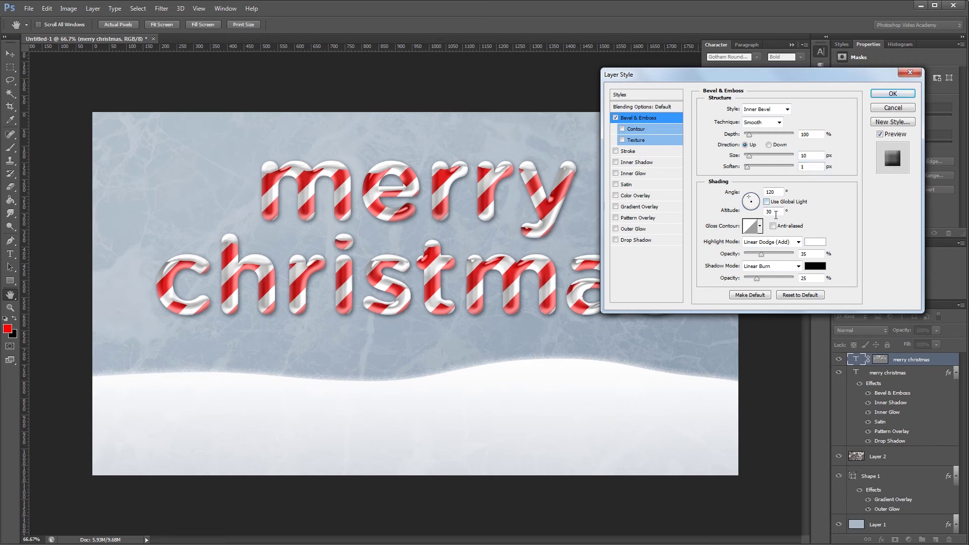
{"action": "type", "text": "40"}
- Set the bevel's highlight mode to Screen at 75% opacity and its shadow mode to Multiply at 50% opacity
{"action": "left_click", "coordinate": [799, 243]}
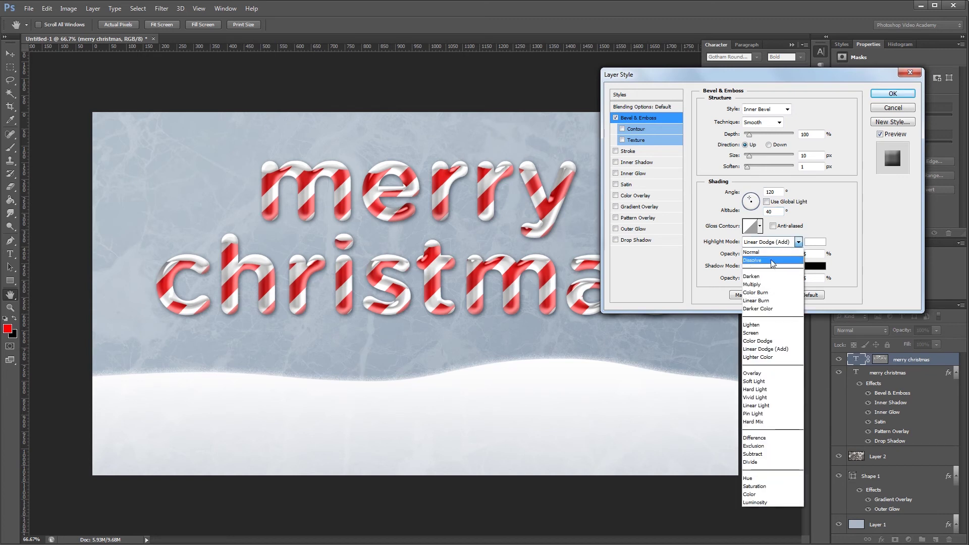
{"action": "left_click", "coordinate": [765, 333]}
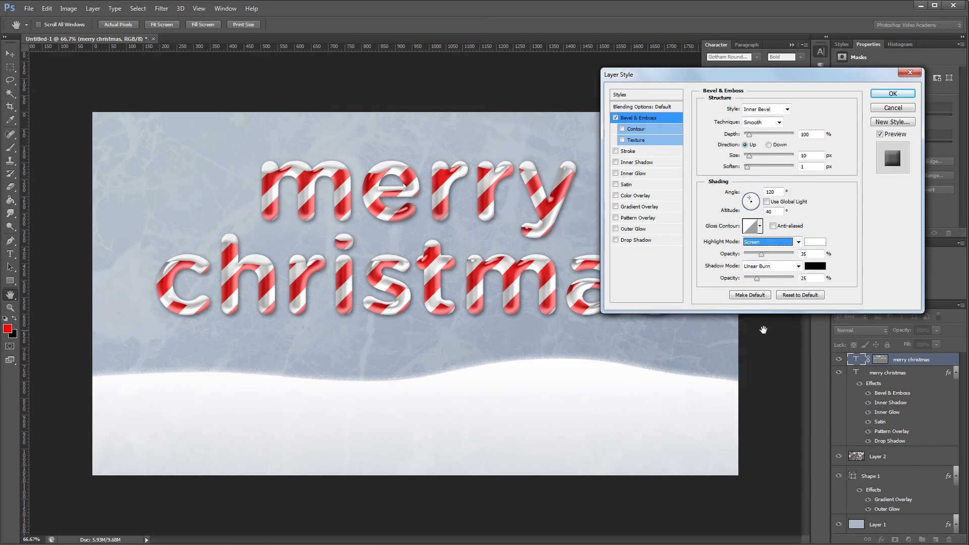
{"action": "double_click", "coordinate": [811, 254]}
{"action": "type", "text": "75"}
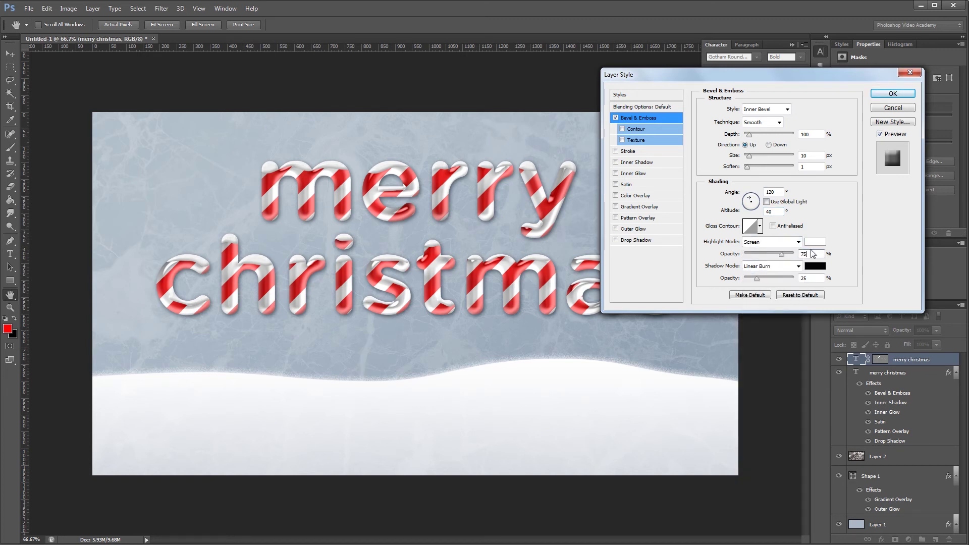
{"action": "left_click", "coordinate": [772, 268]}
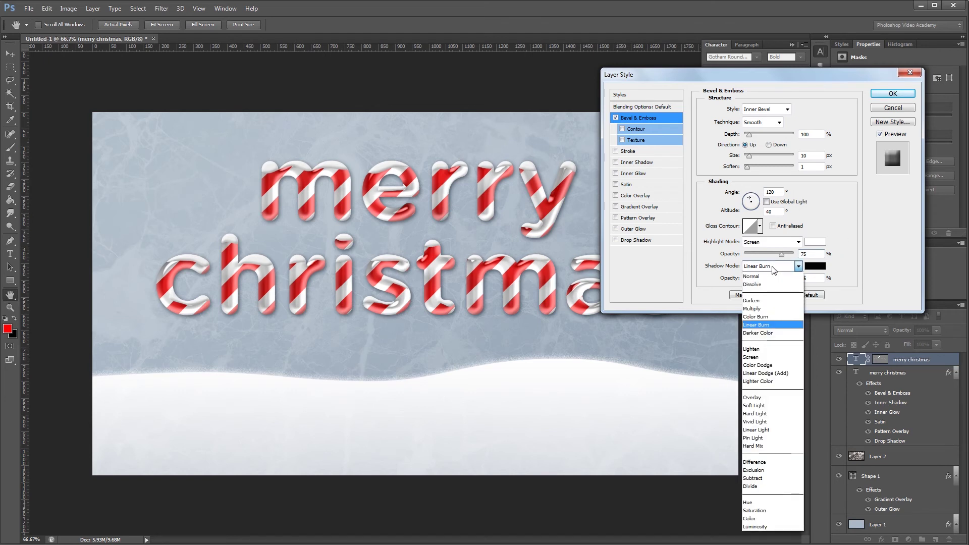
{"action": "left_click", "coordinate": [767, 309]}
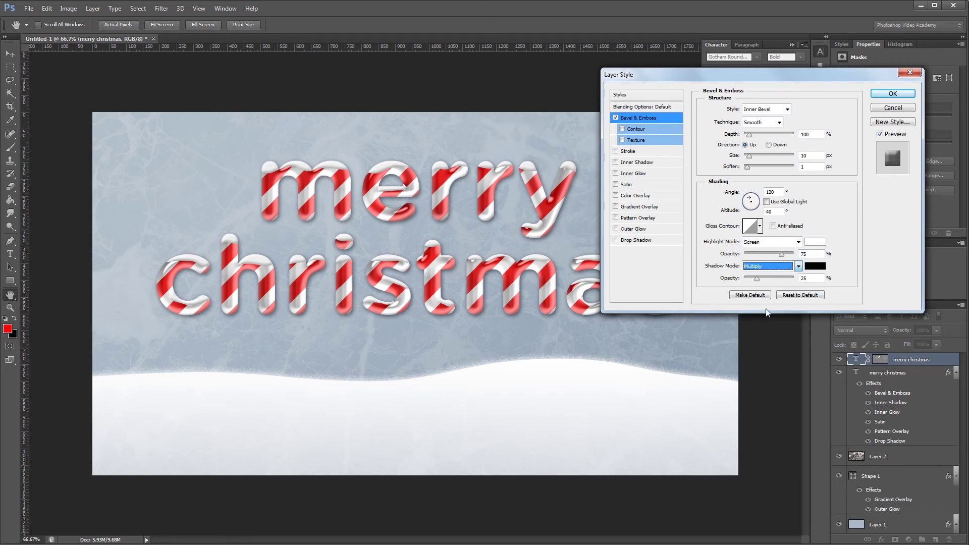
{"action": "left_click", "coordinate": [812, 280]}
{"action": "type", "text": "50"}
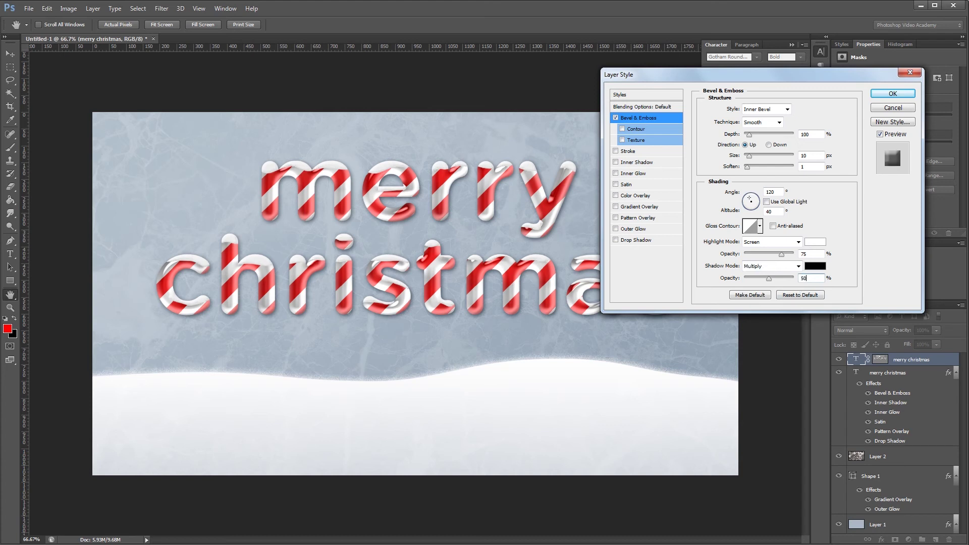
- Add an Outer Glow to the masked text layer with the Screen blend mode and 50% opacity
{"action": "left_click", "coordinate": [642, 231]}
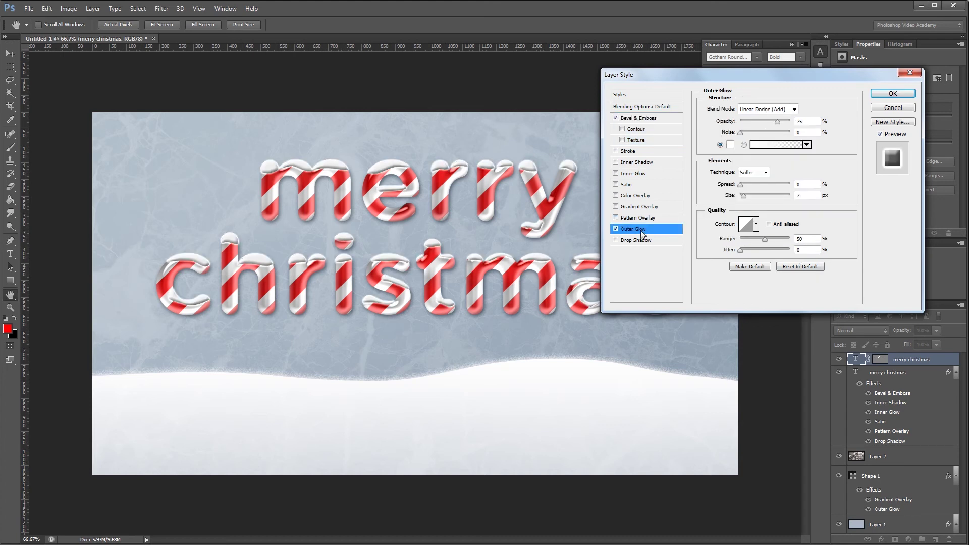
{"action": "left_click", "coordinate": [767, 110]}
{"action": "left_click", "coordinate": [765, 201]}
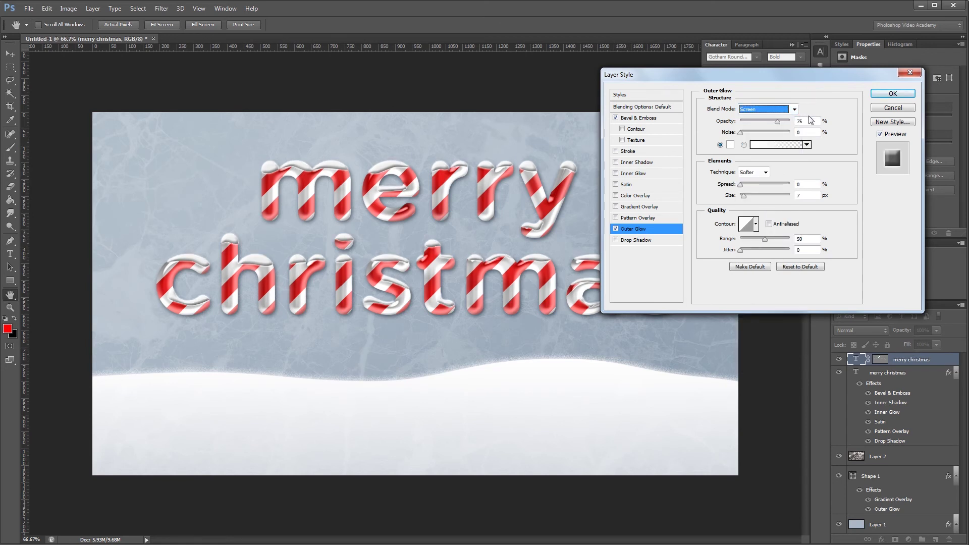
{"action": "left_click_drag", "start_coordinate": [776, 123], "coordinate": [765, 123]}
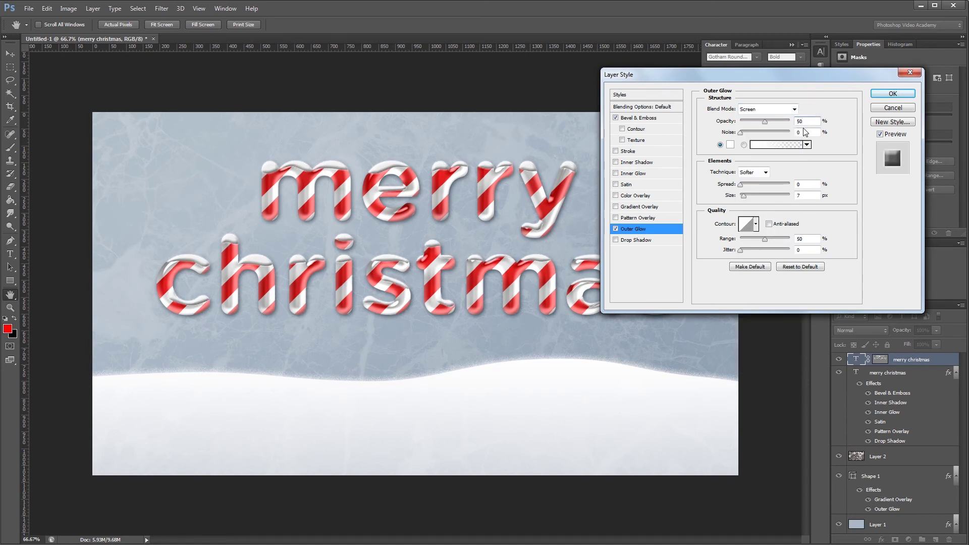
- Set the Outer Glow's noise to 50% and its size to 5 px
{"action": "double_click", "coordinate": [808, 131]}
{"action": "type", "text": "50"}
{"action": "double_click", "coordinate": [803, 196]}
{"action": "type", "text": "5"}
{"action": "left_click", "coordinate": [807, 183]}
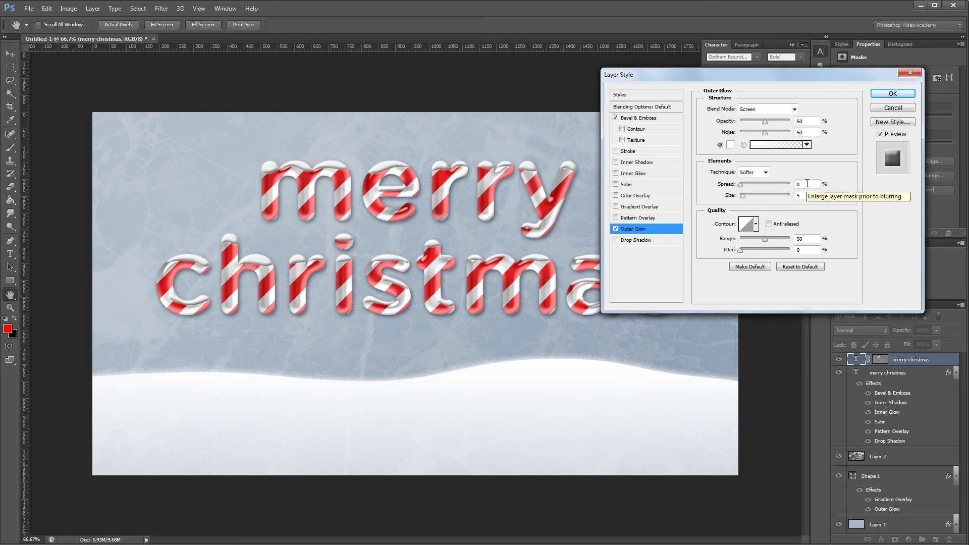
- Add a Linear Burn Drop Shadow with 30% opacity, distance 4 px and size 10 px, and apply the layer style
{"action": "left_click", "coordinate": [645, 240]}
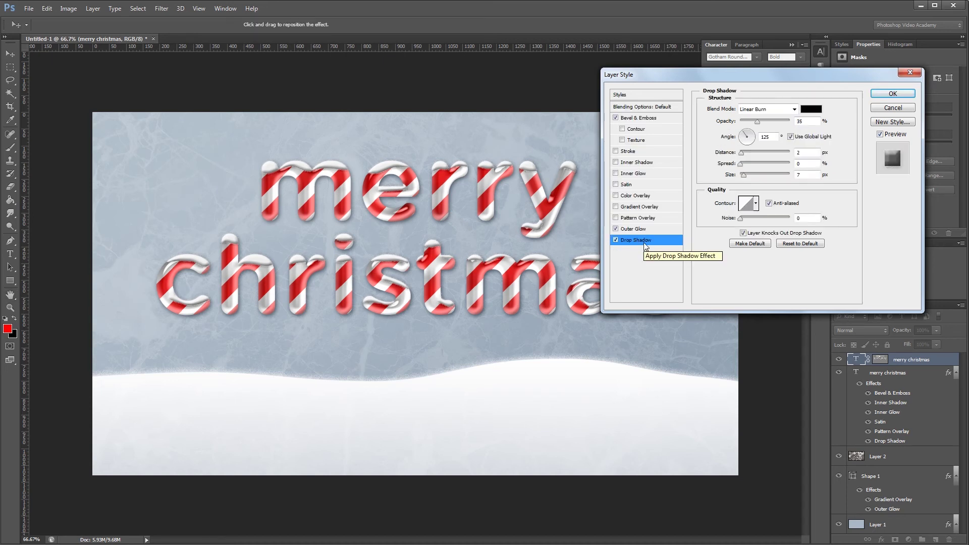
{"action": "left_click", "coordinate": [765, 110]}
{"action": "left_click", "coordinate": [765, 111]}
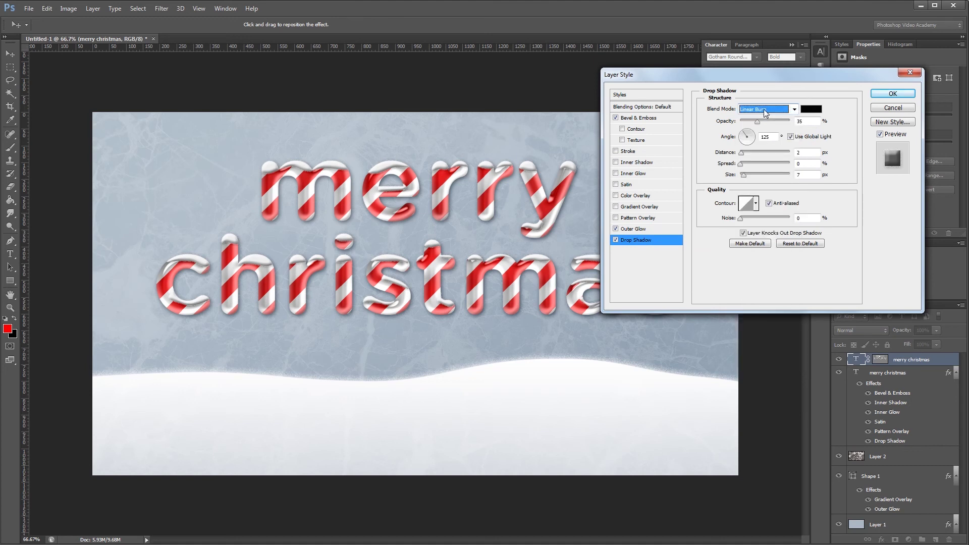
{"action": "double_click", "coordinate": [813, 122]}
{"action": "type", "text": "30"}
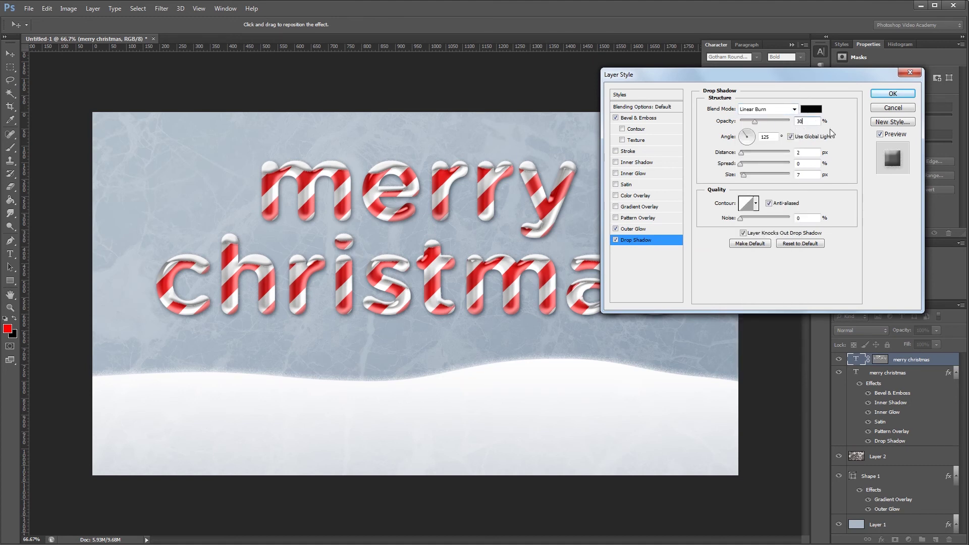
{"action": "type", "text": "4"}
{"action": "type", "text": "10"}
{"action": "left_click", "coordinate": [892, 94]}
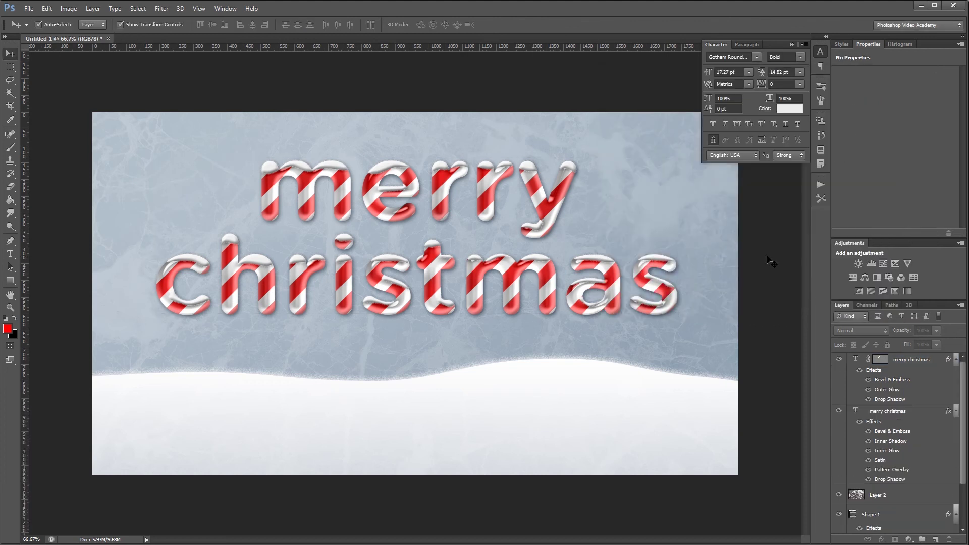
- Collapse the layers' effect lists and add a Curves adjustment layer on top, raising the midtones from input 107 to output 162
{"action": "left_click", "coordinate": [957, 362], "text": "alt"}
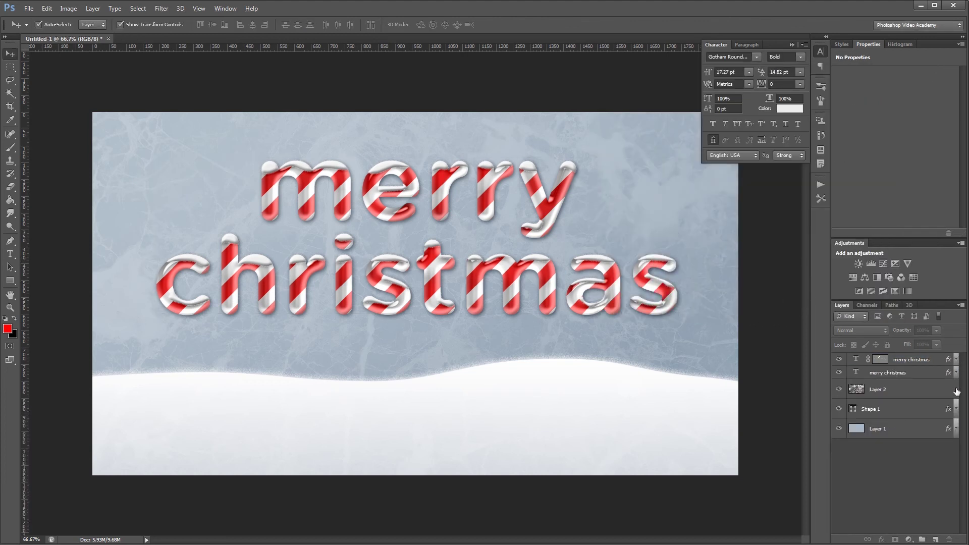
{"action": "left_click", "coordinate": [880, 263]}
{"action": "left_click_drag", "start_coordinate": [903, 145], "coordinate": [895, 132]}
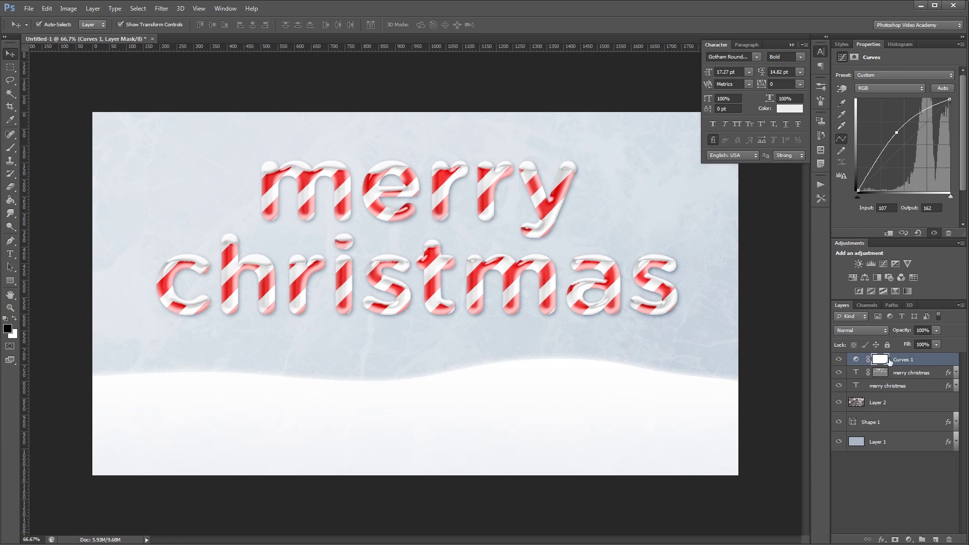
- Paint black over the centre of the Curves mask with a 1200 px brush, then compare the image with the adjustment hidden and shown
{"action": "key", "text": "b"}
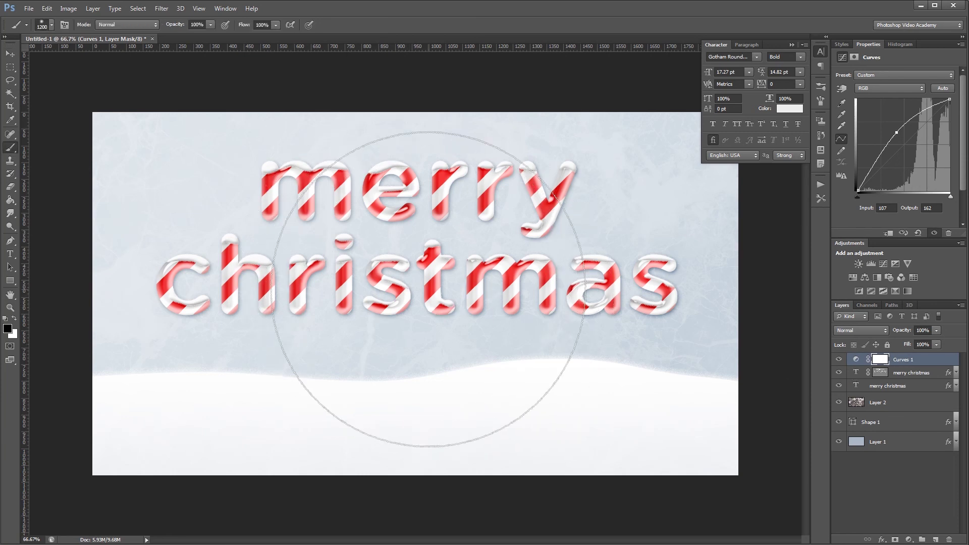
{"action": "mouse_move", "coordinate": [428, 289]}
{"action": "left_mouse_down"}
{"action": "mouse_move", "coordinate": [405, 281]}
{"action": "mouse_move", "coordinate": [413, 305]}
{"action": "mouse_move", "coordinate": [400, 277]}
{"action": "mouse_move", "coordinate": [404, 307]}
{"action": "mouse_move", "coordinate": [424, 313]}
{"action": "mouse_move", "coordinate": [428, 296]}
{"action": "mouse_move", "coordinate": [286, 304]}
{"action": "mouse_move", "coordinate": [482, 286]}
{"action": "mouse_move", "coordinate": [532, 295]}
{"action": "mouse_move", "coordinate": [376, 309]}
{"action": "mouse_move", "coordinate": [312, 292]}
{"action": "left_mouse_up"}
{"action": "key", "text": "v"}
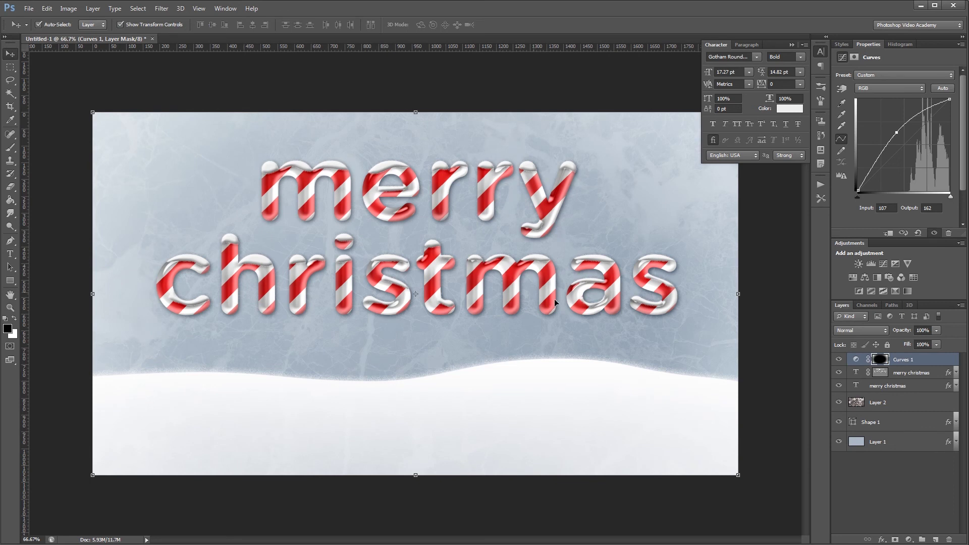
{"action": "left_click", "coordinate": [839, 360]}
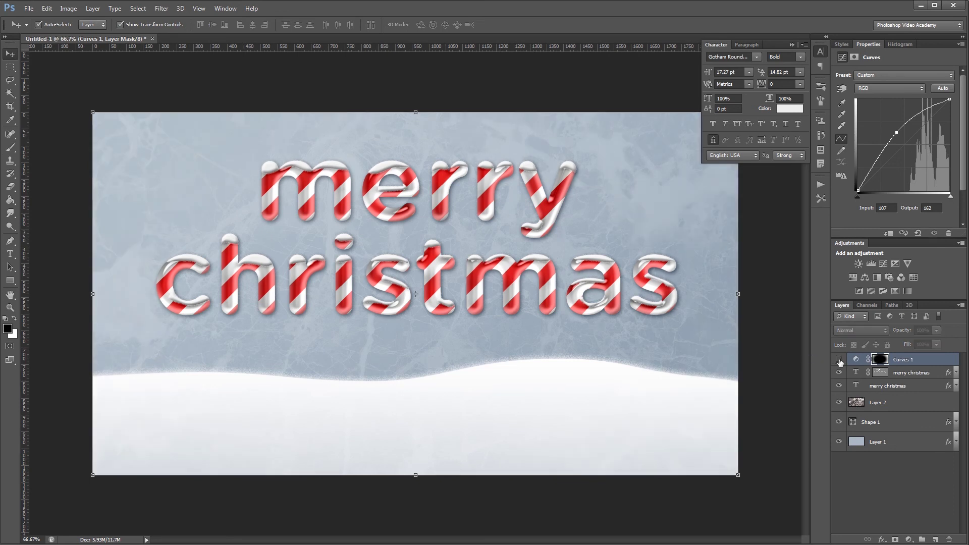
{"action": "left_click", "coordinate": [839, 360]}
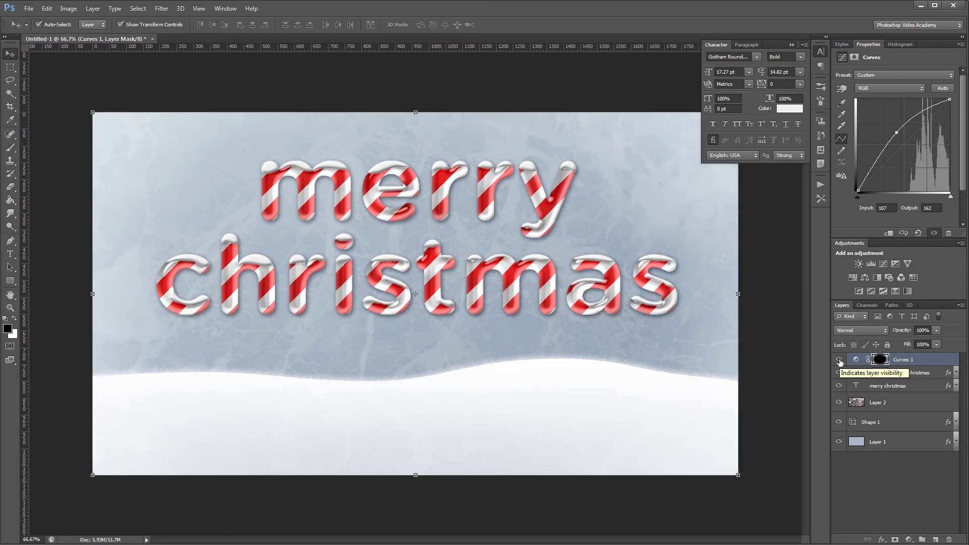
{"action": "left_click", "coordinate": [838, 360]}
{"action": "left_click", "coordinate": [838, 360]}
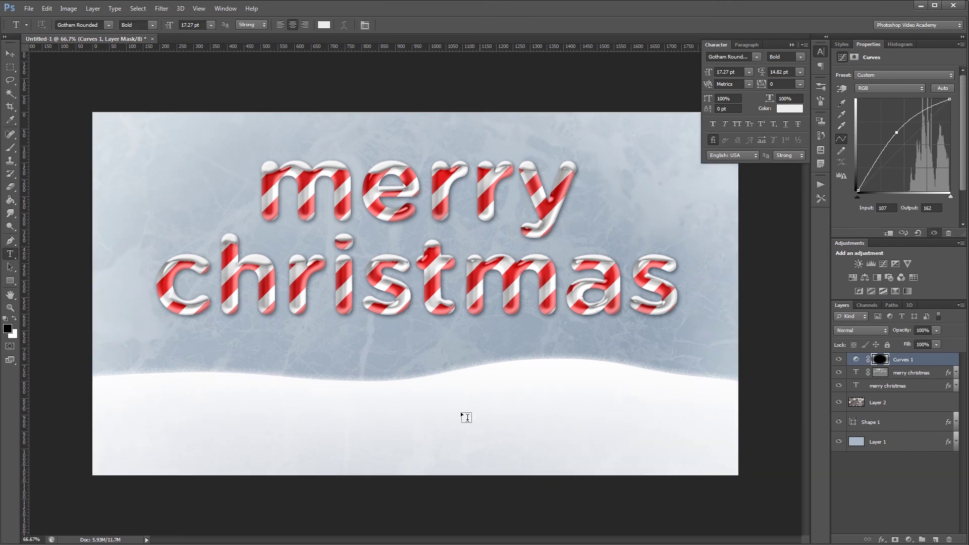
- Add the text "AND A HAPPY NEW YEAR" on the snow in Gotham Rounded Book, 54.05 pt with tracking 200, and move it near the centre
{"action": "left_click", "coordinate": [316, 450]}
{"action": "type", "text": "AND A HAPPY NEW YEAR"}
{"action": "key", "text": "ctrl+Return"}
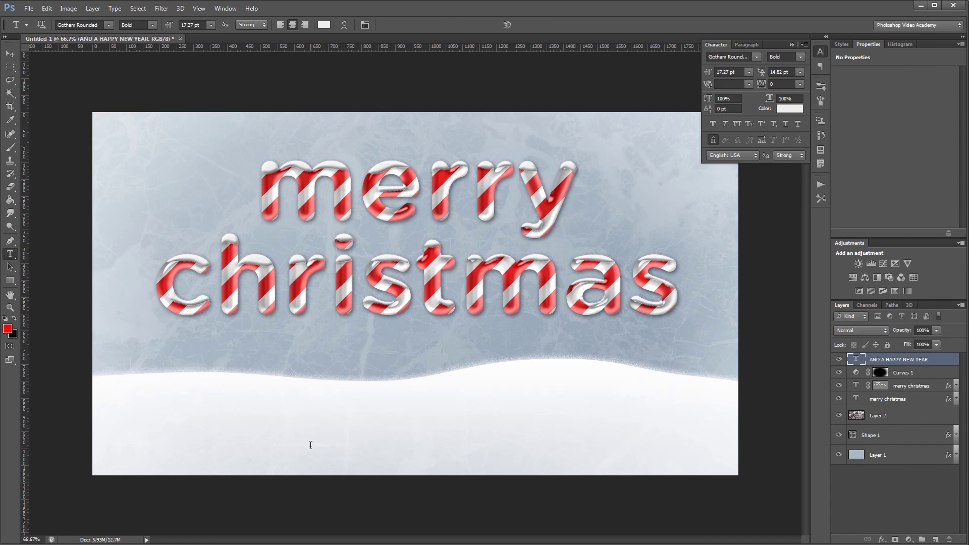
{"action": "key", "text": "v"}
{"action": "left_click_drag", "start_coordinate": [380, 446], "coordinate": [453, 435]}
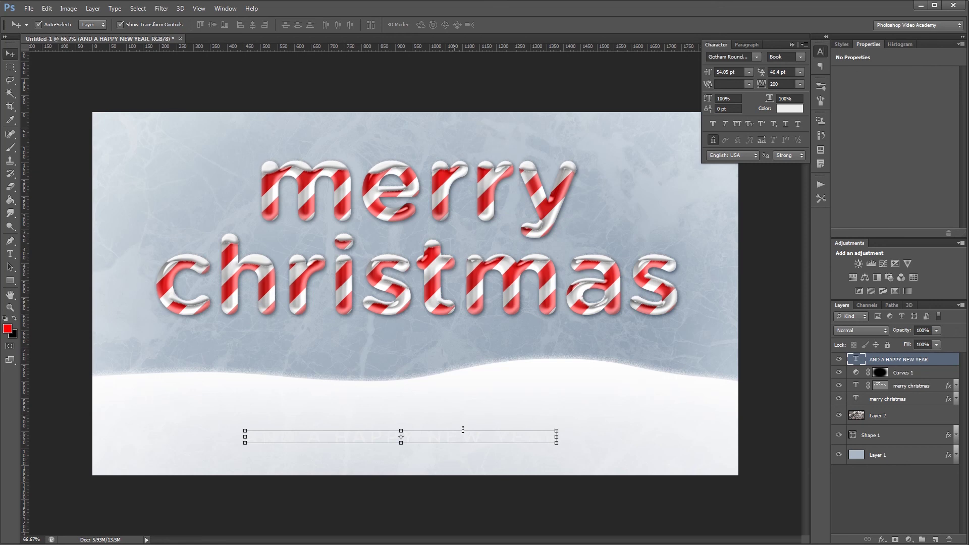
- Set the colour of the "AND A HAPPY NEW YEAR" text to #aab8c8
{"action": "left_click", "coordinate": [790, 108]}
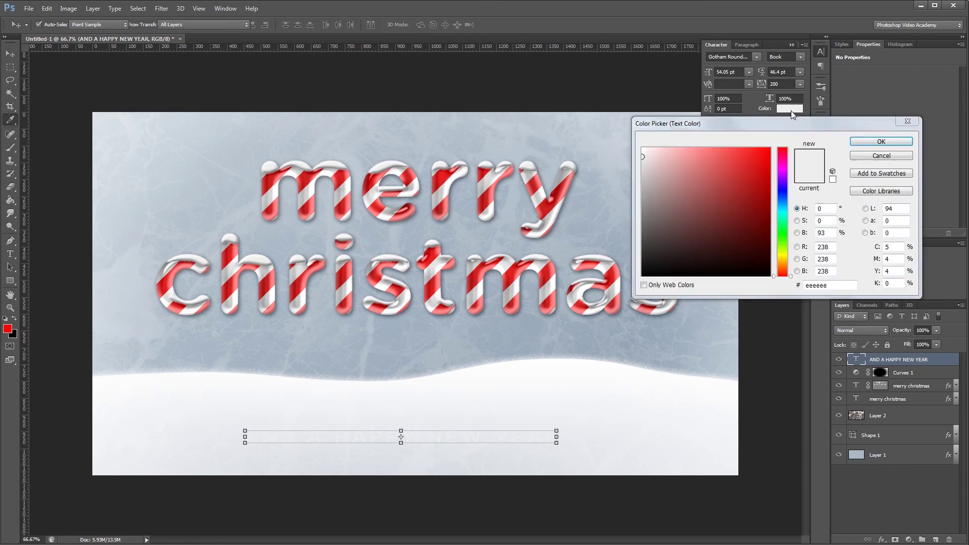
{"action": "double_click", "coordinate": [820, 285]}
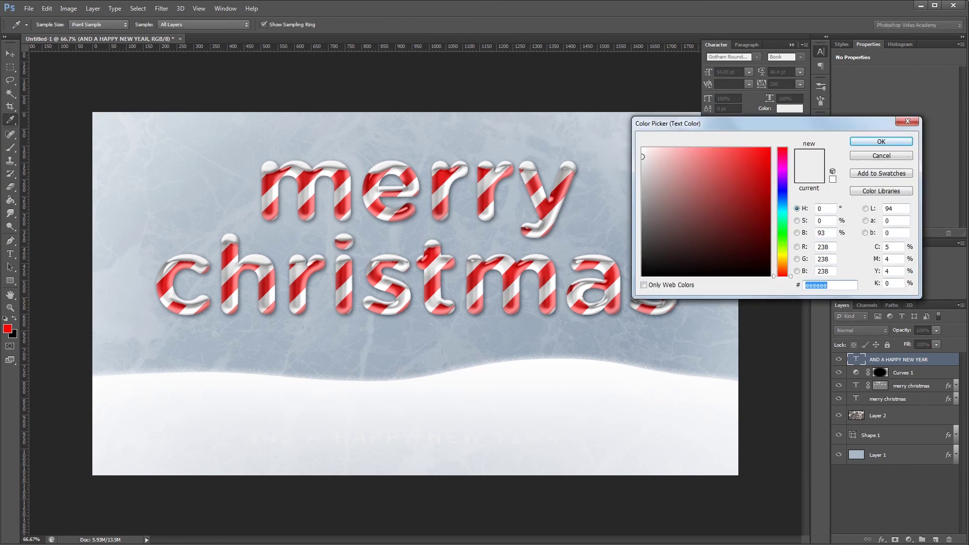
{"action": "type", "text": "aab8c"}
{"action": "type", "text": "8"}
{"action": "key", "text": "Return"}
- Nudge the "AND A HAPPY NEW YEAR" text up towards the centre, move its layer between Layer 2 and Shape 1, and deselect it
{"action": "key", "text": "v"}
{"action": "left_click_drag", "start_coordinate": [536, 438], "coordinate": [546, 432]}
{"action": "left_click_drag", "start_coordinate": [908, 365], "coordinate": [911, 424]}
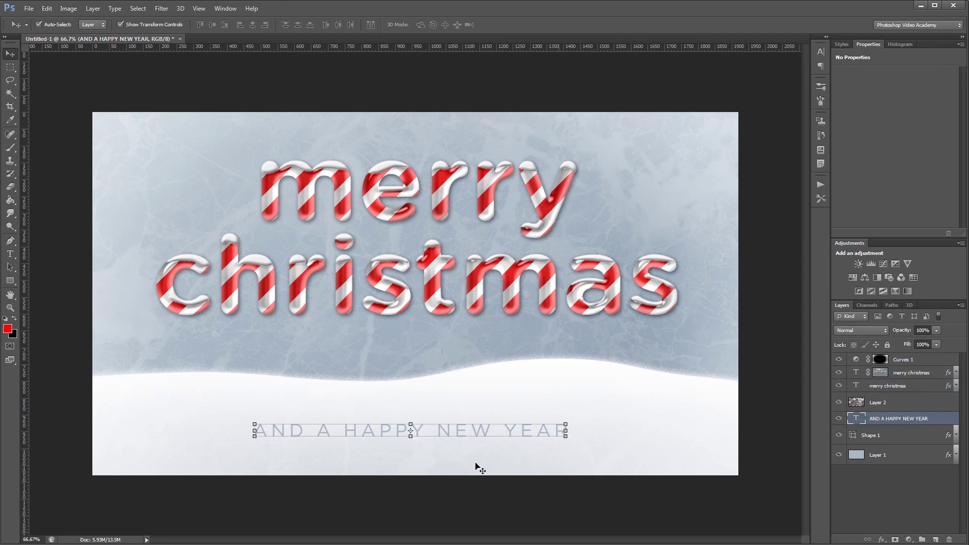
{"action": "left_click", "coordinate": [484, 482]}
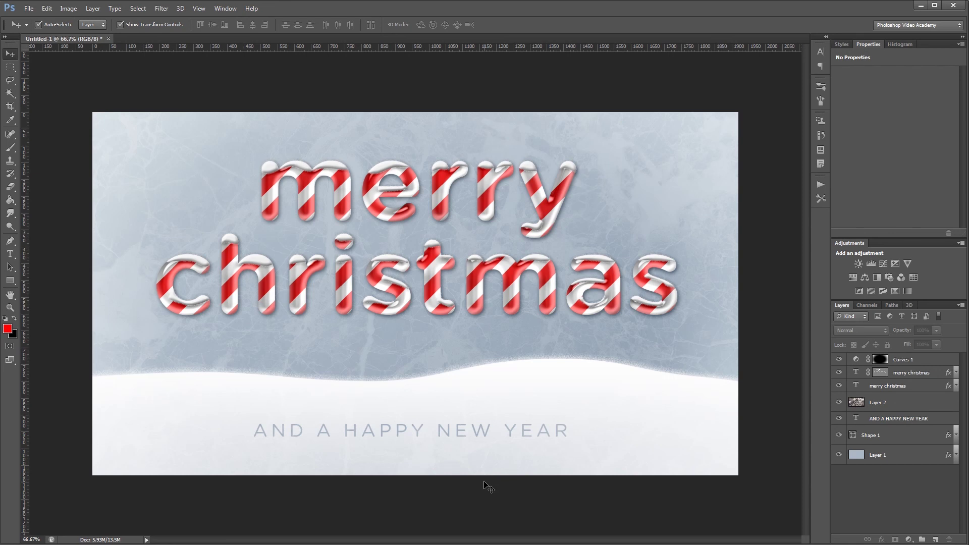